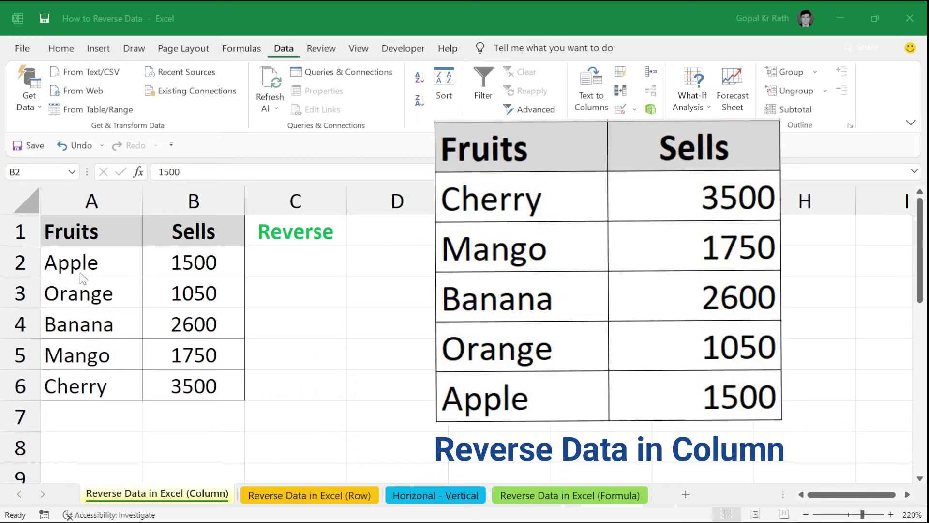
Step: Highlight the Fruits and Sells tables and the empty output areas, including on the Horizonal - Vertical sheet
{"action": "left_click_drag", "start_coordinate": [130, 232], "coordinate": [228, 387]}
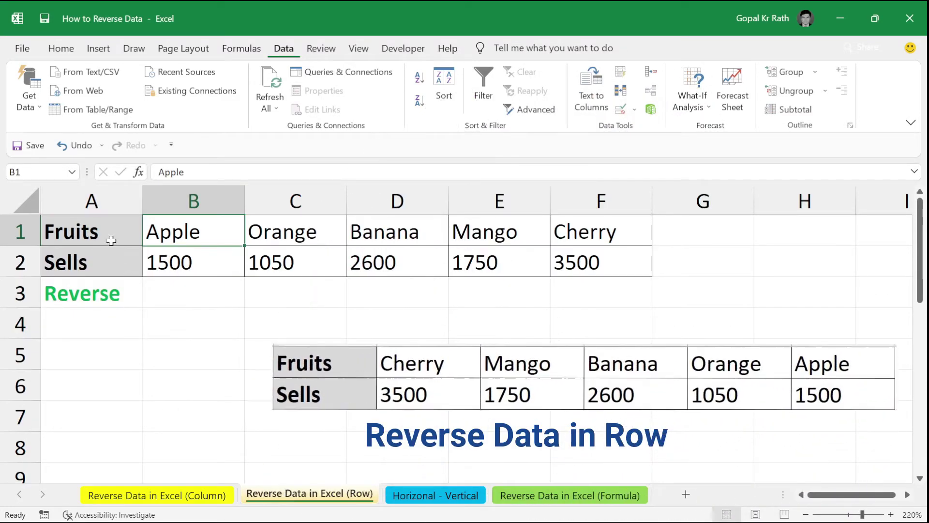
{"action": "left_click_drag", "start_coordinate": [110, 239], "coordinate": [579, 259]}
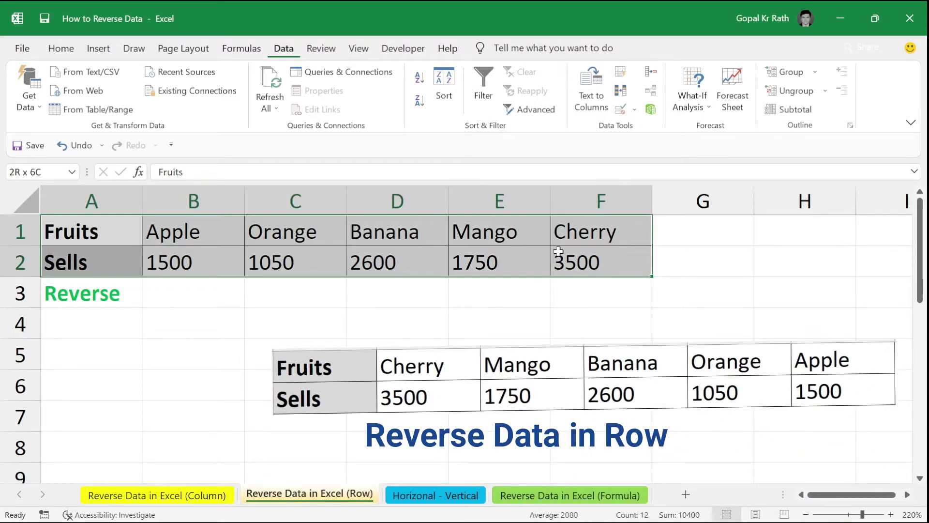
{"action": "left_click", "coordinate": [428, 502]}
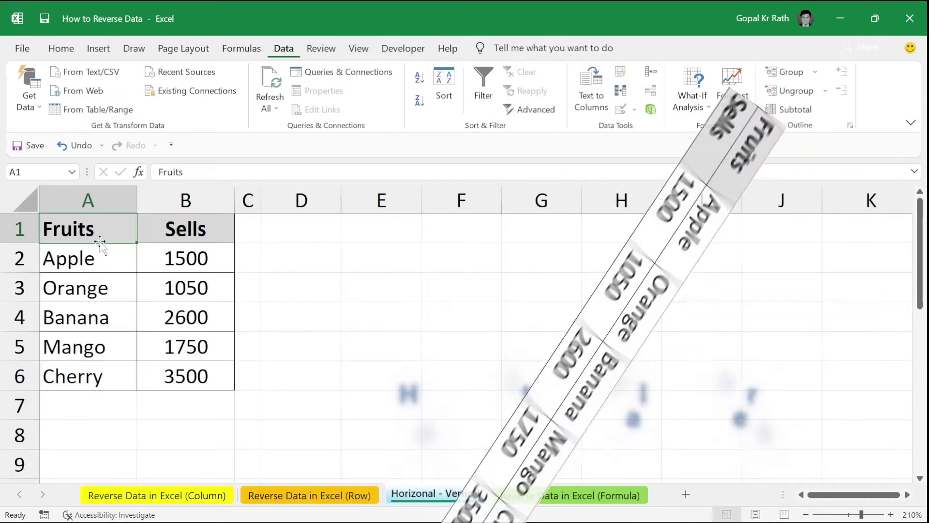
{"action": "left_click_drag", "start_coordinate": [72, 228], "coordinate": [185, 394]}
{"action": "left_click_drag", "start_coordinate": [326, 237], "coordinate": [624, 271]}
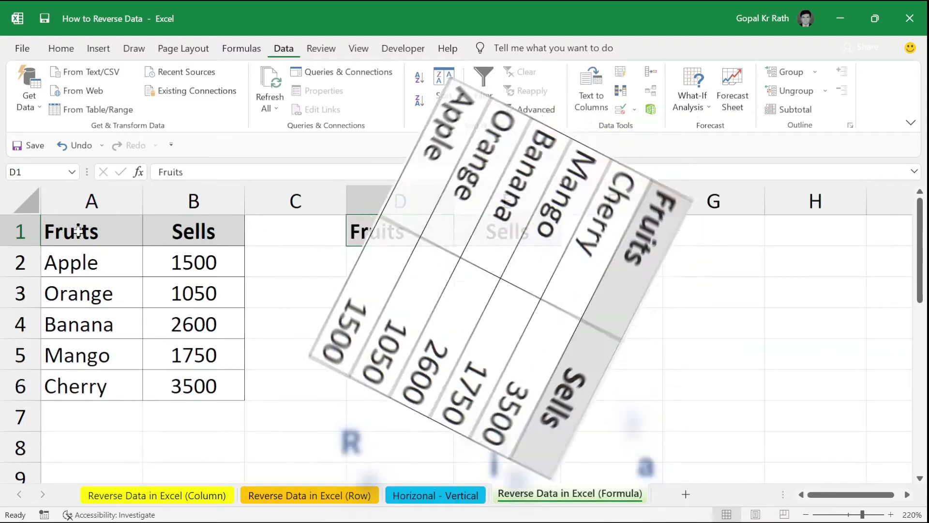
{"action": "left_click_drag", "start_coordinate": [77, 231], "coordinate": [194, 385]}
{"action": "left_click_drag", "start_coordinate": [377, 231], "coordinate": [484, 386]}
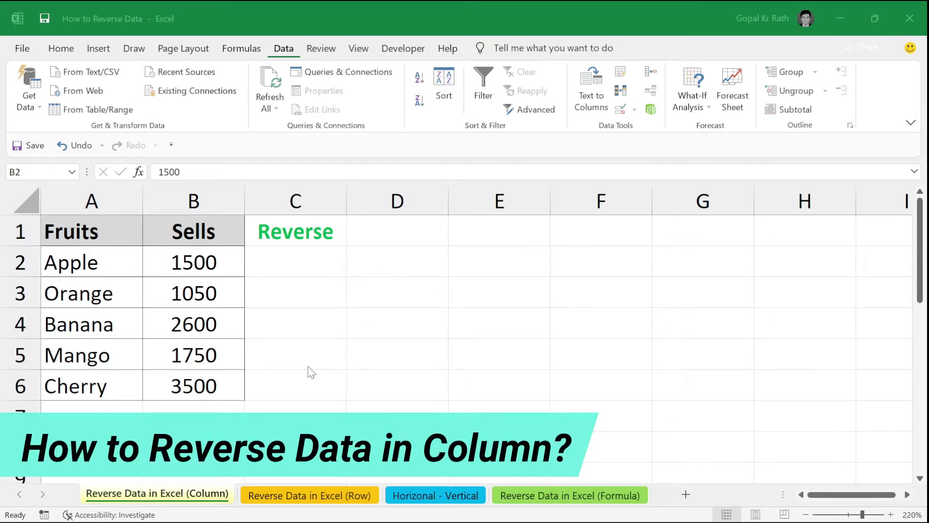
Step: Point out the Fruits table entries from Apple in A2 to Cherry in A6
{"action": "key", "text": "Left"}
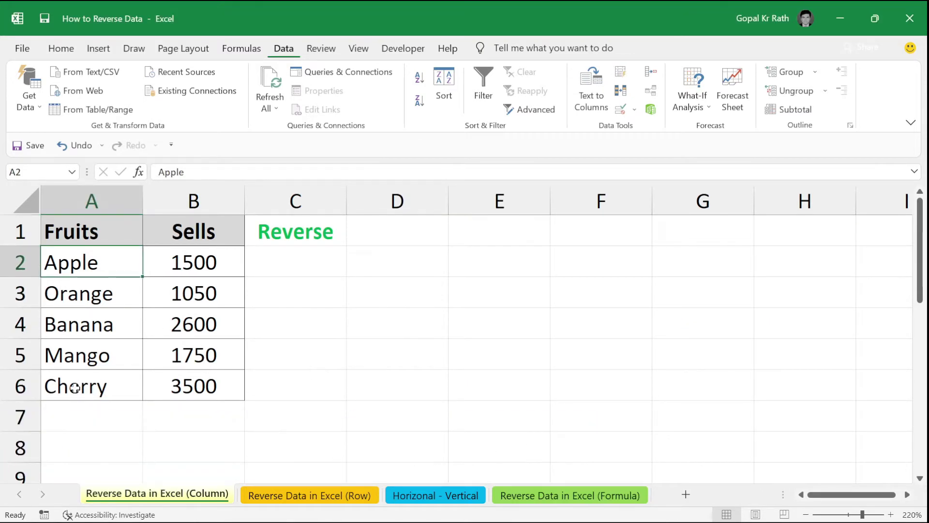
{"action": "left_click", "coordinate": [74, 388]}
{"action": "left_click", "coordinate": [85, 264]}
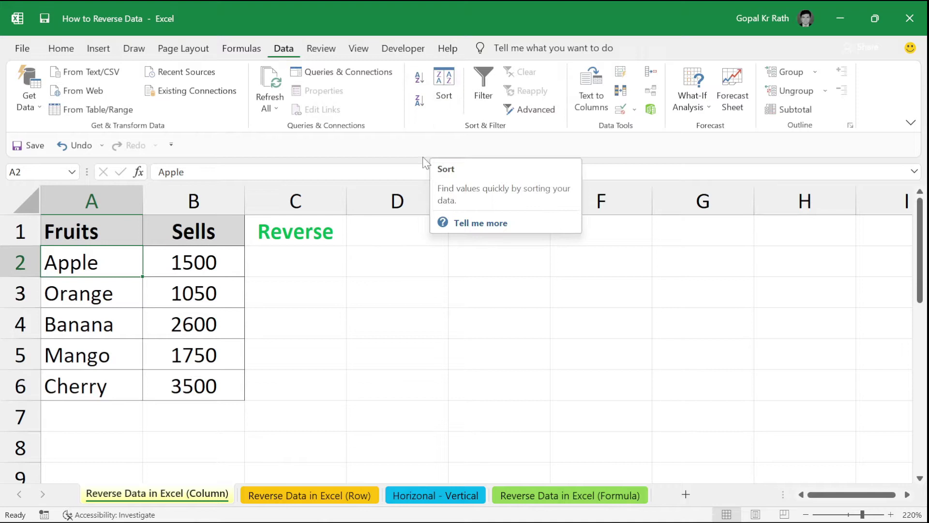
{"action": "left_click", "coordinate": [85, 322]}
{"action": "left_click_drag", "start_coordinate": [74, 236], "coordinate": [179, 387]}
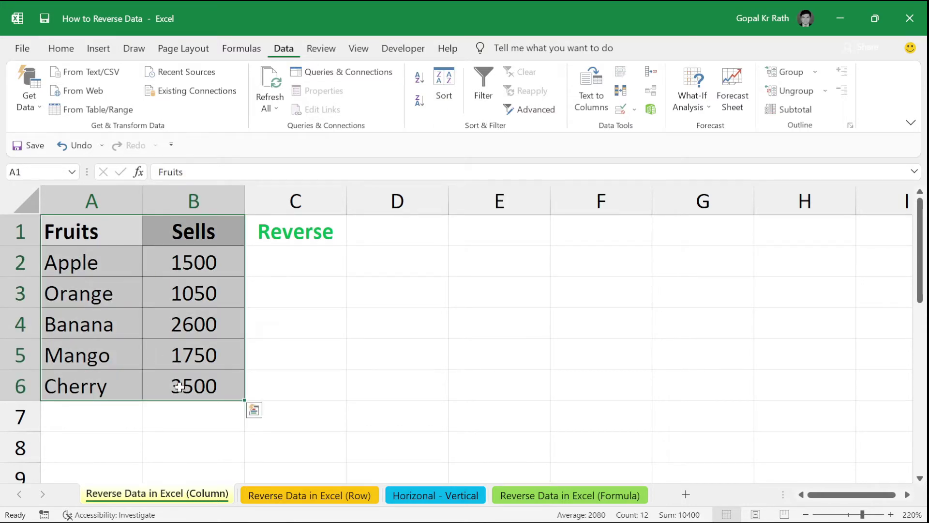
{"action": "key", "text": "Down"}
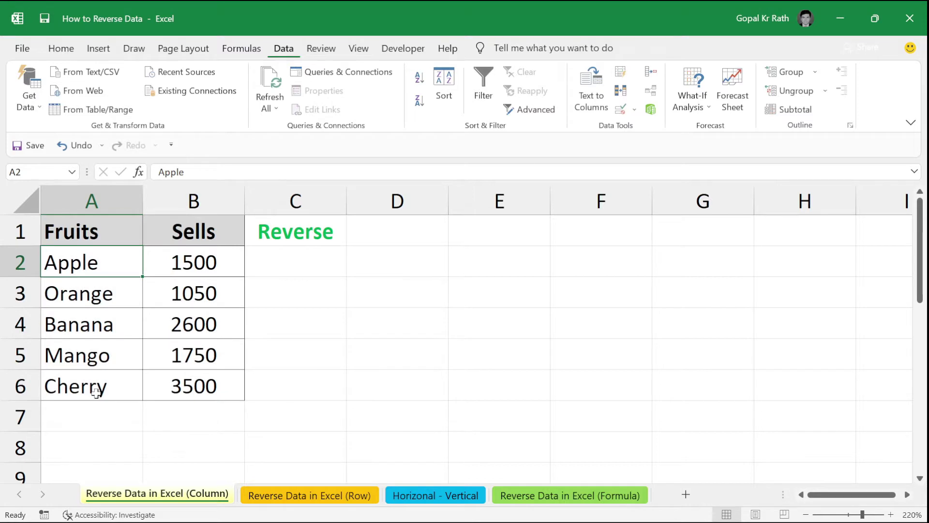
Step: Enter 1 and 2 in C2:C3 and fill the Reverse numbering down to 5 in C6
{"action": "left_click", "coordinate": [286, 236]}
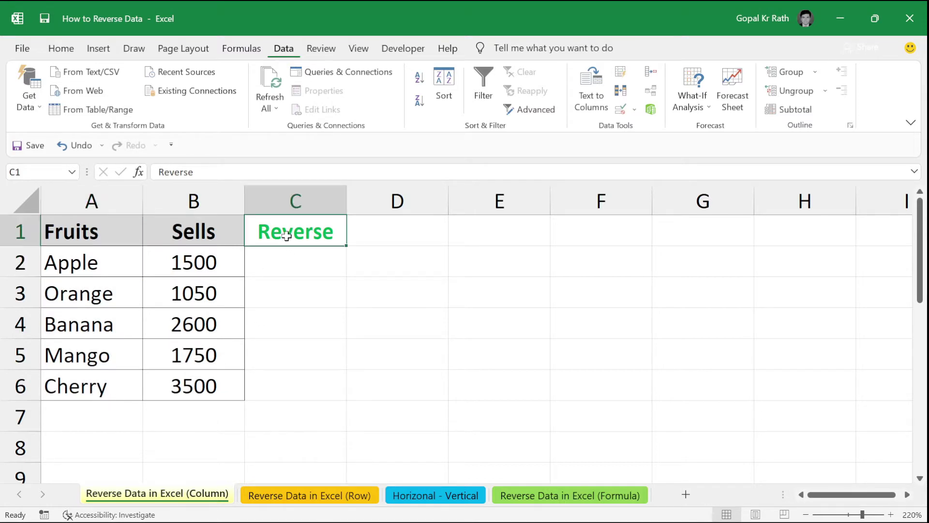
{"action": "left_click", "coordinate": [275, 261]}
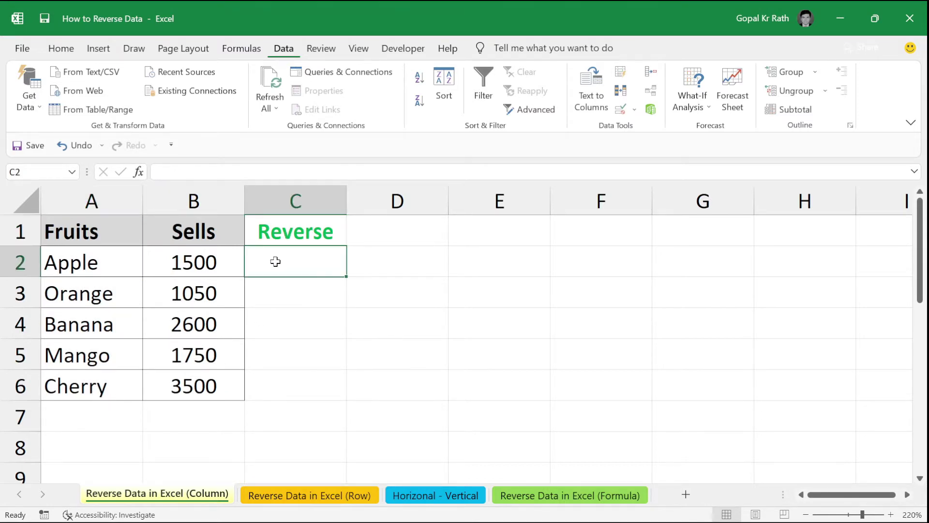
{"action": "type", "text": "1"}
{"action": "key", "text": "Return"}
{"action": "type", "text": "2"}
{"action": "key", "text": "Return"}
{"action": "left_click_drag", "start_coordinate": [275, 262], "coordinate": [296, 293]}
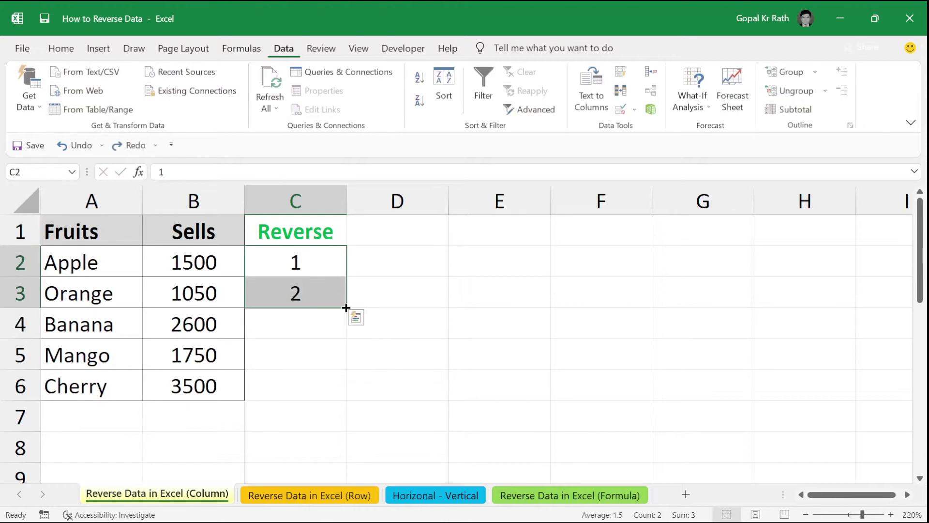
{"action": "double_click", "coordinate": [346, 308]}
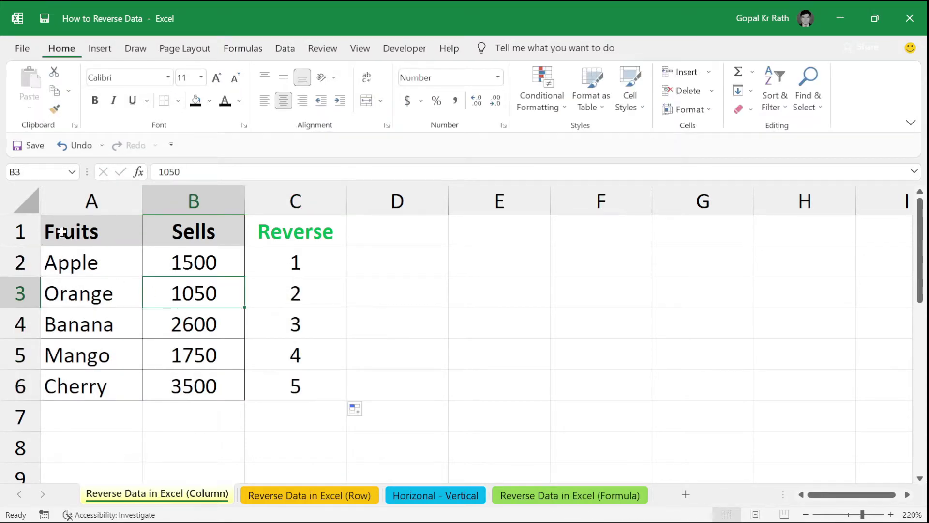
Step: Sort A1:C6 by Reverse, Largest to Smallest, so Cherry comes first and Apple last
{"action": "left_click_drag", "start_coordinate": [62, 233], "coordinate": [271, 383]}
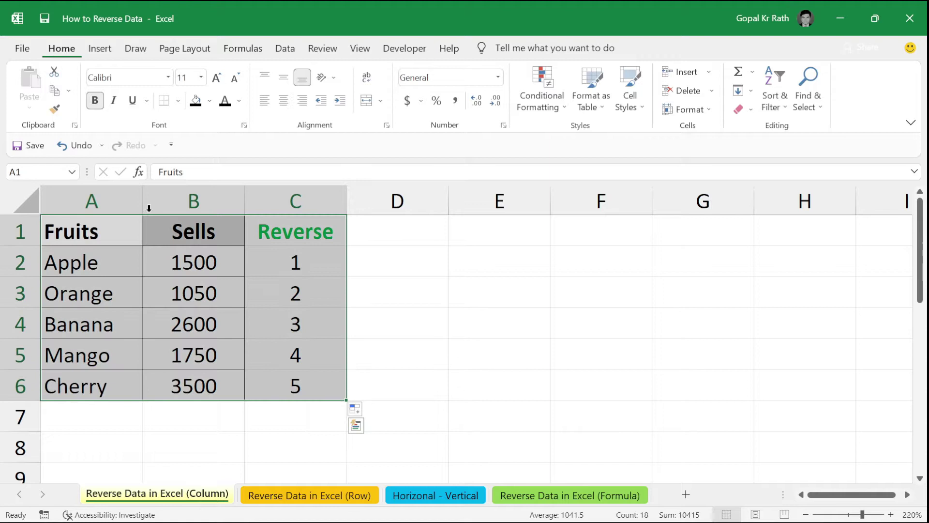
{"action": "left_click", "coordinate": [285, 48]}
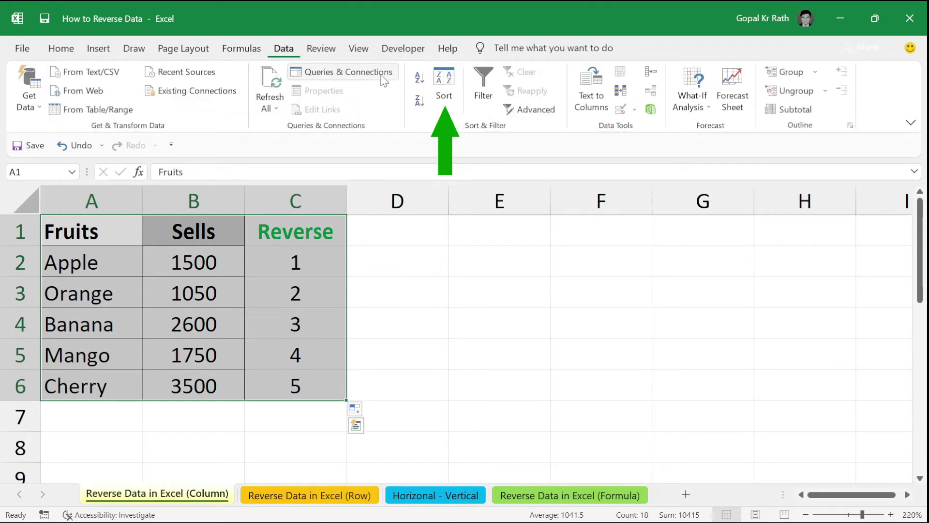
{"action": "left_click", "coordinate": [443, 85]}
{"action": "left_click", "coordinate": [592, 267]}
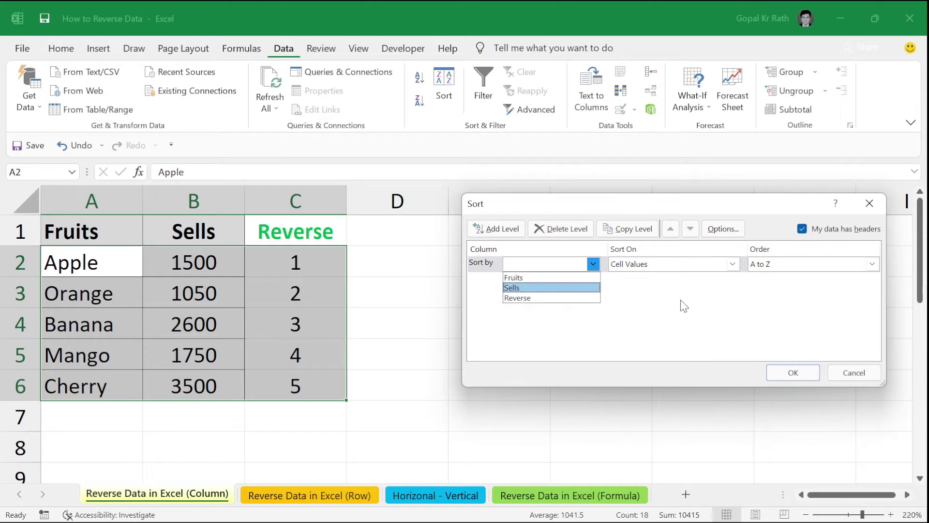
{"action": "left_click", "coordinate": [546, 296]}
{"action": "left_click", "coordinate": [872, 264]}
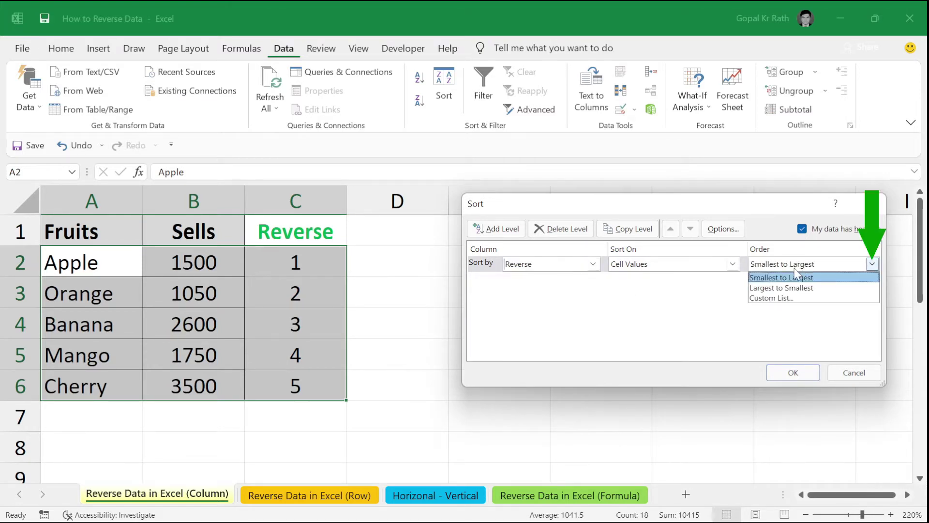
{"action": "left_click", "coordinate": [773, 289]}
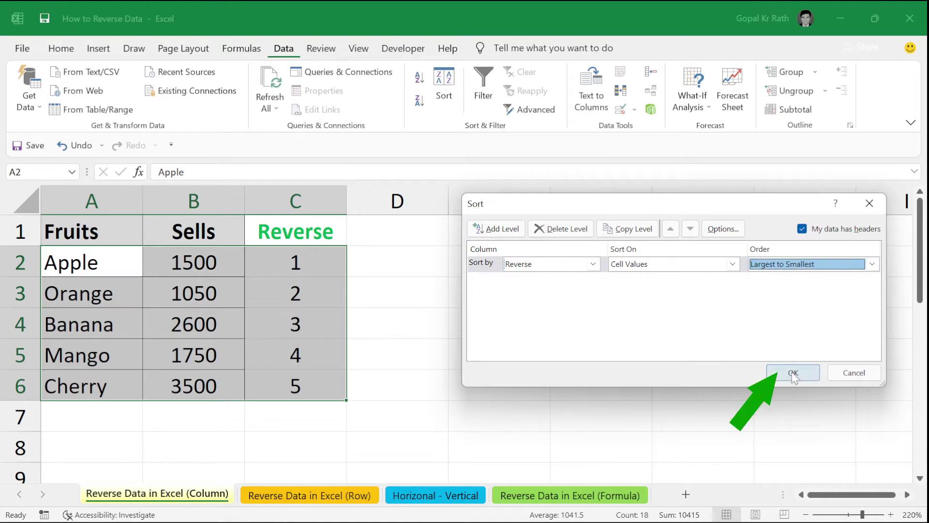
{"action": "left_click", "coordinate": [792, 374]}
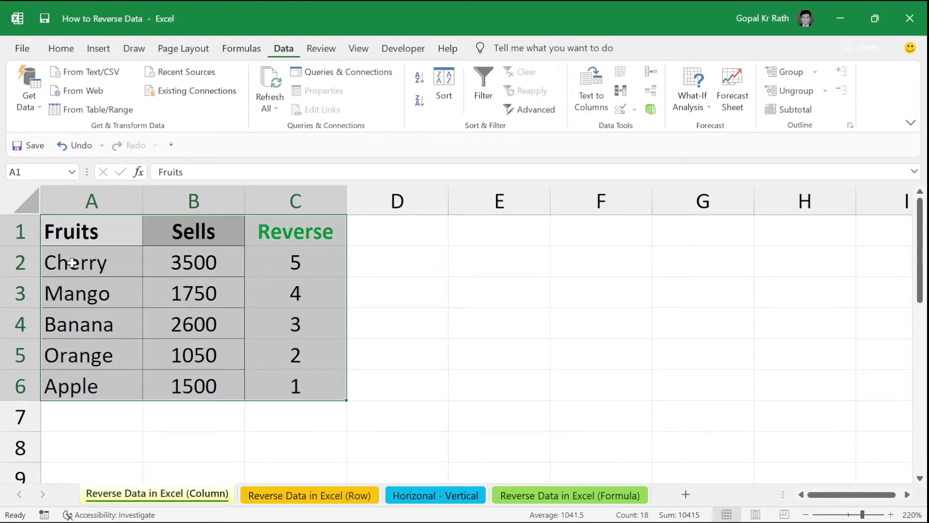
{"action": "left_click_drag", "start_coordinate": [75, 264], "coordinate": [293, 265]}
{"action": "left_click_drag", "start_coordinate": [70, 387], "coordinate": [265, 396]}
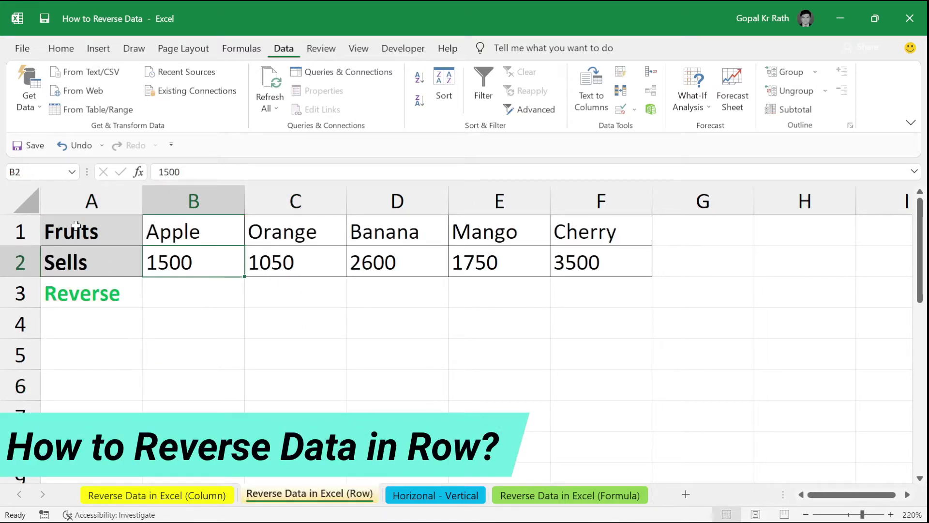
Step: Number row 3 under the fruits 1 to 5 across B3:F3 as helper values
{"action": "left_click_drag", "start_coordinate": [76, 225], "coordinate": [566, 261]}
{"action": "left_click", "coordinate": [184, 294]}
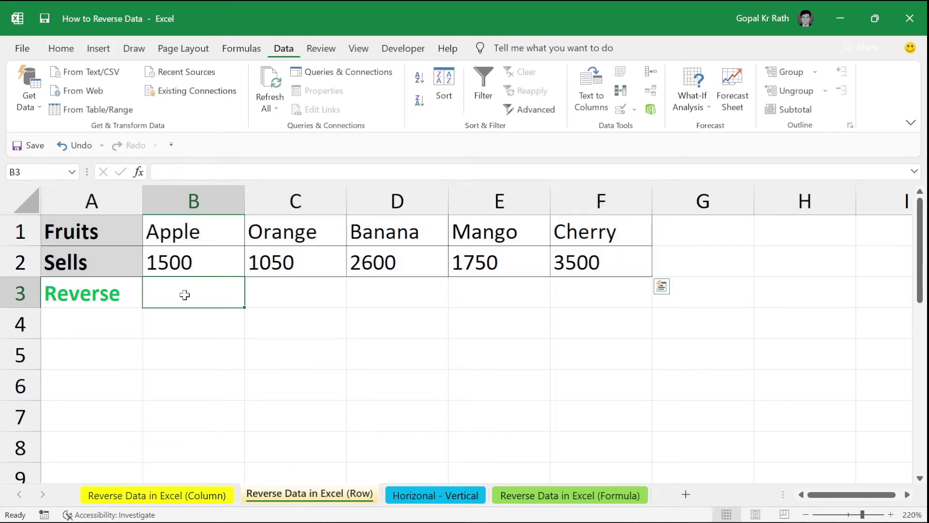
{"action": "type", "text": "1"}
{"action": "key", "text": "Tab"}
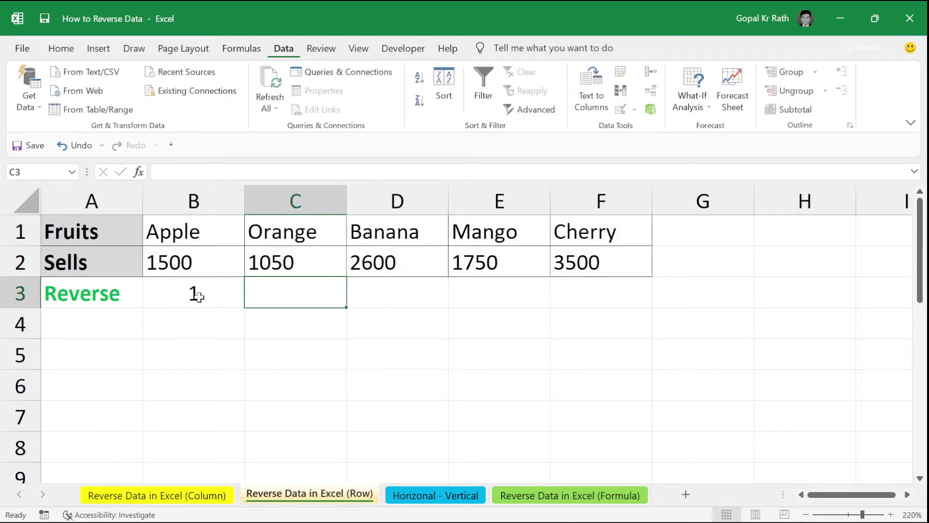
{"action": "type", "text": "2"}
{"action": "key", "text": "Tab"}
{"action": "left_click_drag", "start_coordinate": [194, 293], "coordinate": [296, 293]}
{"action": "left_click_drag", "start_coordinate": [346, 308], "coordinate": [655, 311]}
Step: Sort B1:F3 left to right by Row 3, Largest to Smallest, reversing the fruit order
{"action": "left_click_drag", "start_coordinate": [92, 231], "coordinate": [113, 283]}
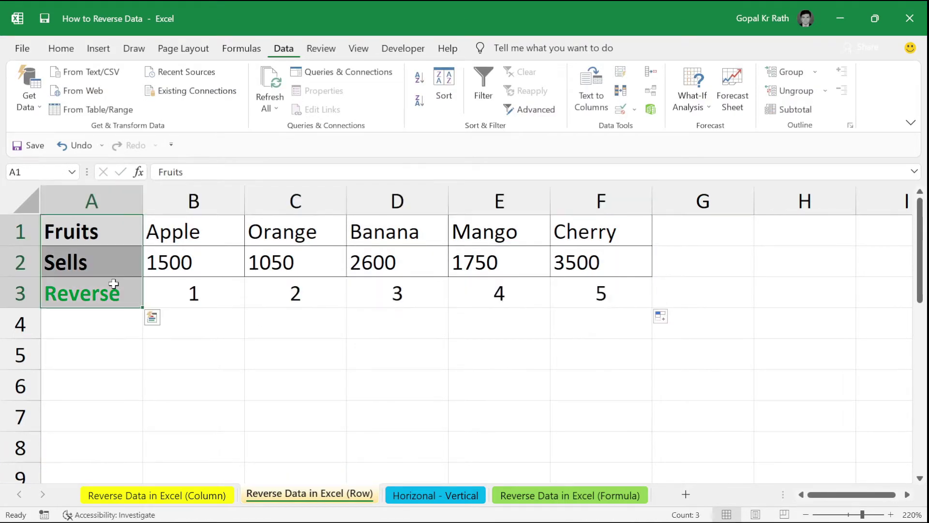
{"action": "left_click_drag", "start_coordinate": [193, 244], "coordinate": [600, 294]}
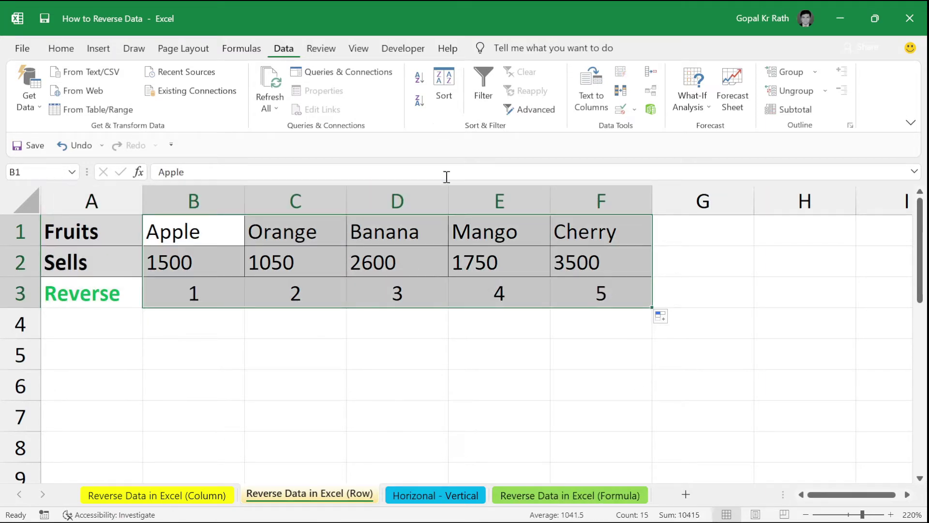
{"action": "left_click", "coordinate": [444, 86]}
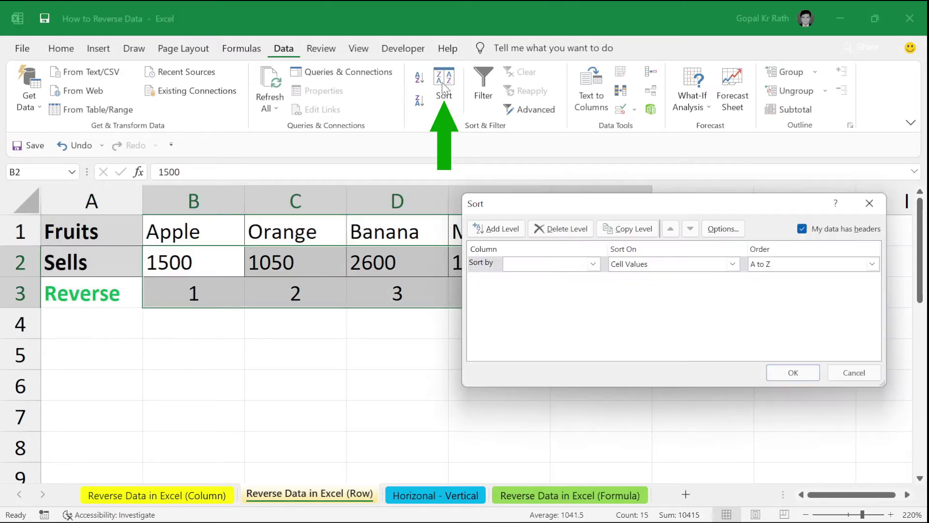
{"action": "left_click", "coordinate": [723, 229]}
{"action": "left_click", "coordinate": [655, 303]}
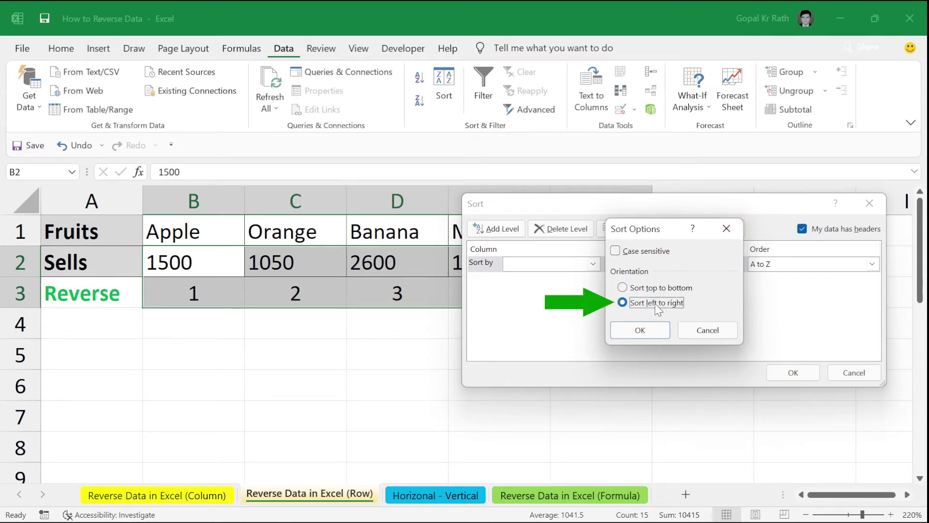
{"action": "left_click", "coordinate": [649, 333]}
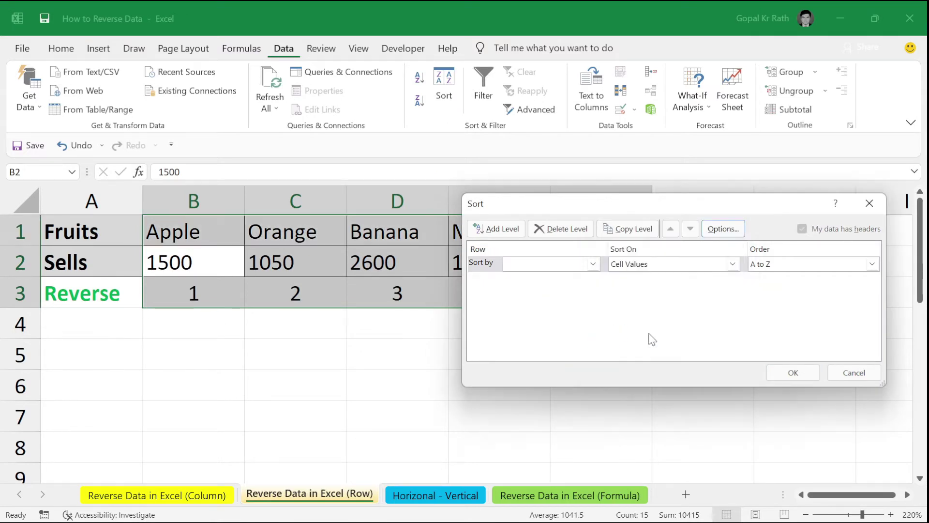
{"action": "left_click", "coordinate": [593, 264]}
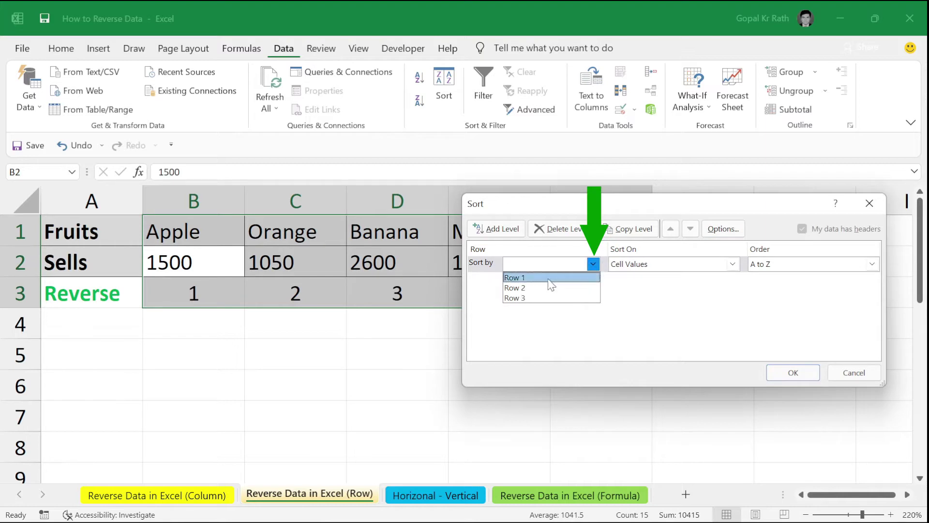
{"action": "left_click", "coordinate": [537, 299]}
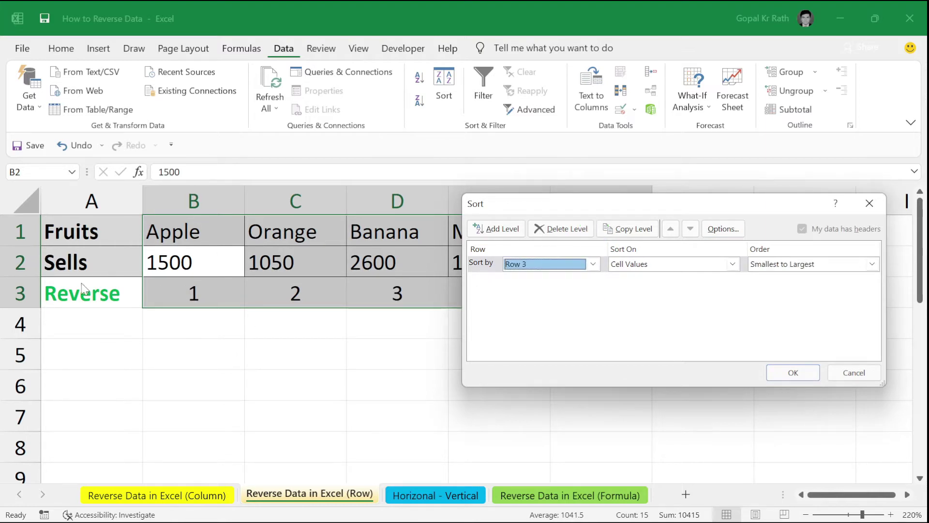
{"action": "left_click", "coordinate": [775, 263]}
{"action": "left_click", "coordinate": [775, 285]}
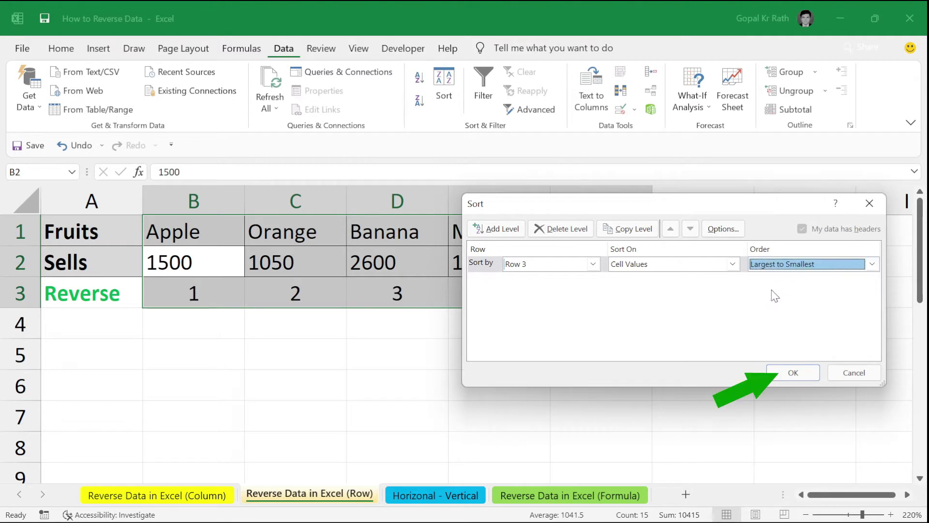
{"action": "left_click", "coordinate": [794, 371]}
Step: Highlight the reversed B1:F3 range and its helper row 3
{"action": "left_click", "coordinate": [165, 230]}
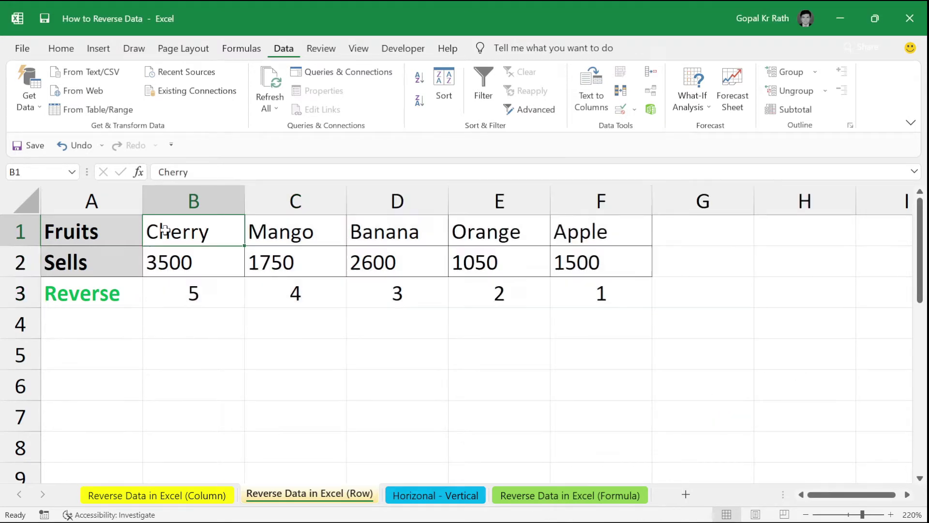
{"action": "left_click_drag", "start_coordinate": [165, 230], "coordinate": [570, 296]}
{"action": "left_click_drag", "start_coordinate": [167, 290], "coordinate": [526, 301]}
{"action": "left_click", "coordinate": [6, 292]}
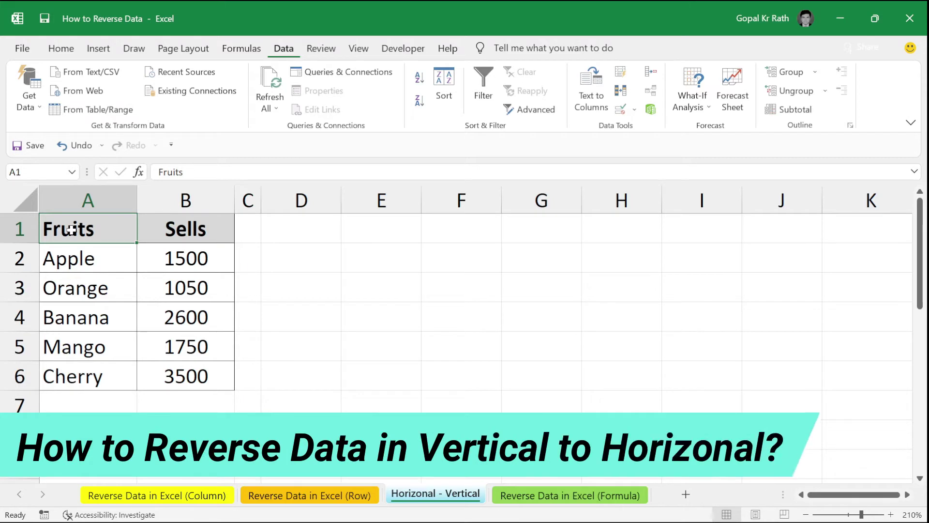
{"action": "left_click_drag", "start_coordinate": [81, 240], "coordinate": [193, 375]}
{"action": "left_click_drag", "start_coordinate": [291, 228], "coordinate": [691, 284]}
{"action": "left_click", "coordinate": [72, 223]}
{"action": "left_click_drag", "start_coordinate": [71, 224], "coordinate": [194, 374]}
{"action": "key", "text": "ctrl+c"}
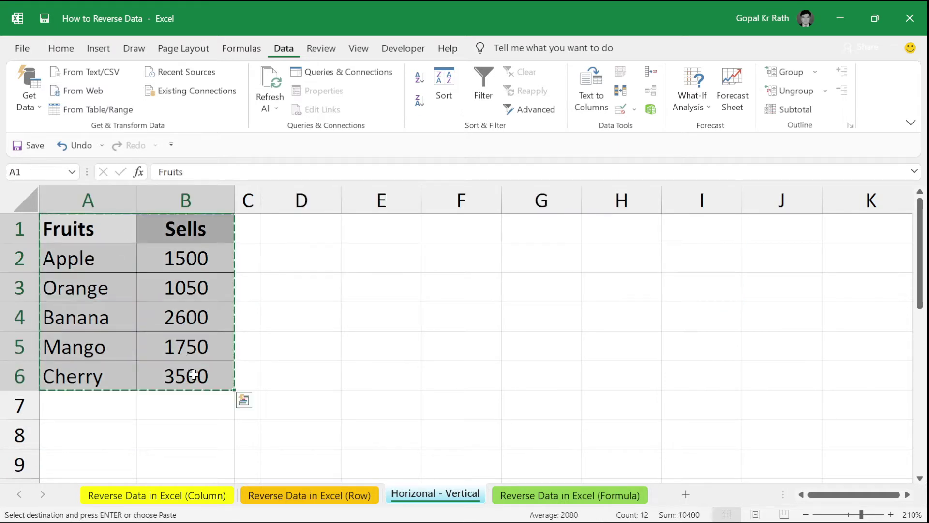
{"action": "left_click", "coordinate": [300, 234]}
{"action": "key", "text": "ctrl+alt+v"}
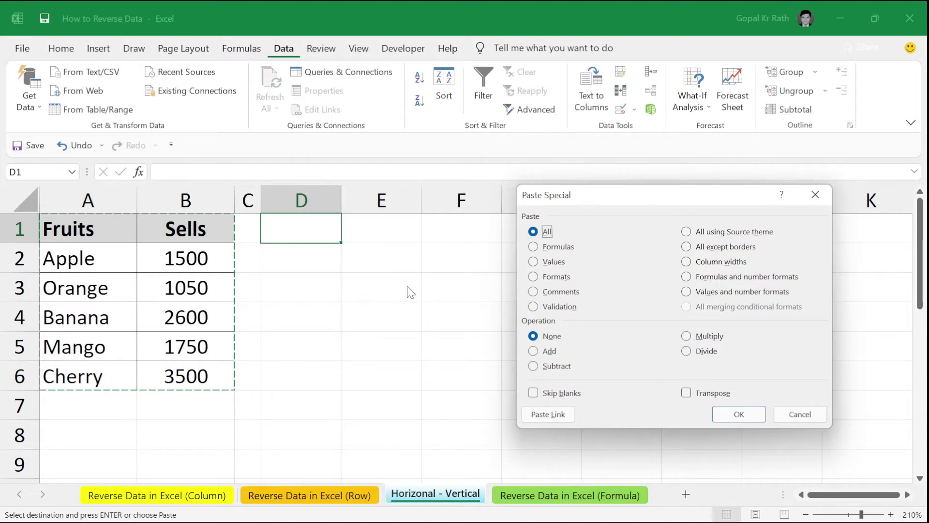
{"action": "key", "text": "Escape"}
{"action": "left_click", "coordinate": [62, 48]}
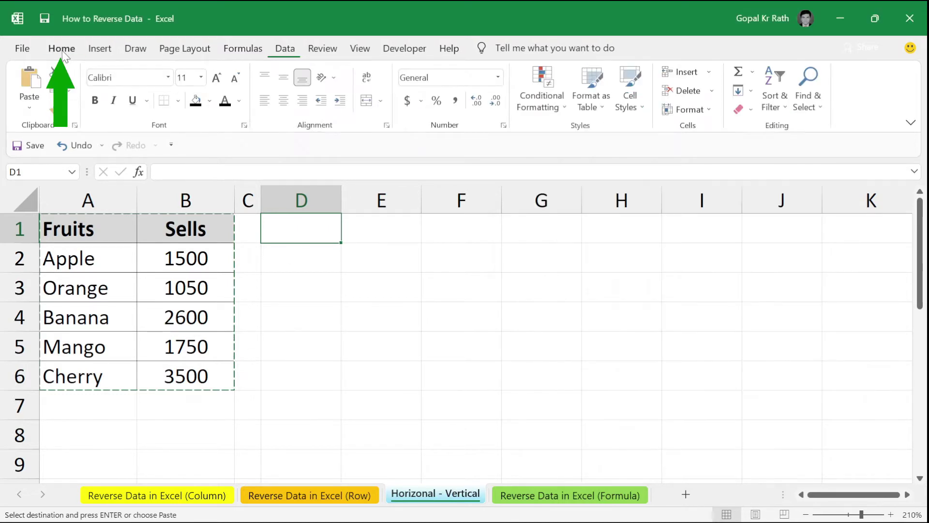
{"action": "left_click", "coordinate": [29, 106]}
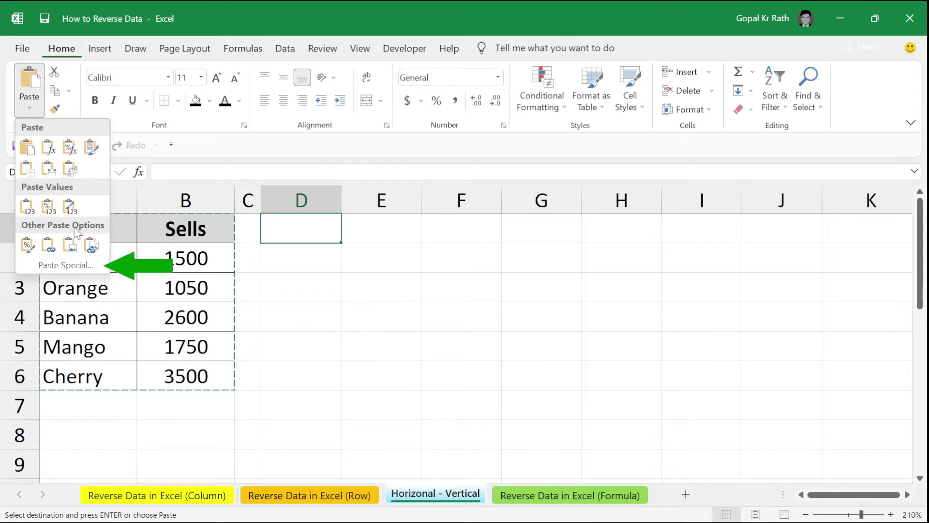
{"action": "left_click", "coordinate": [66, 265]}
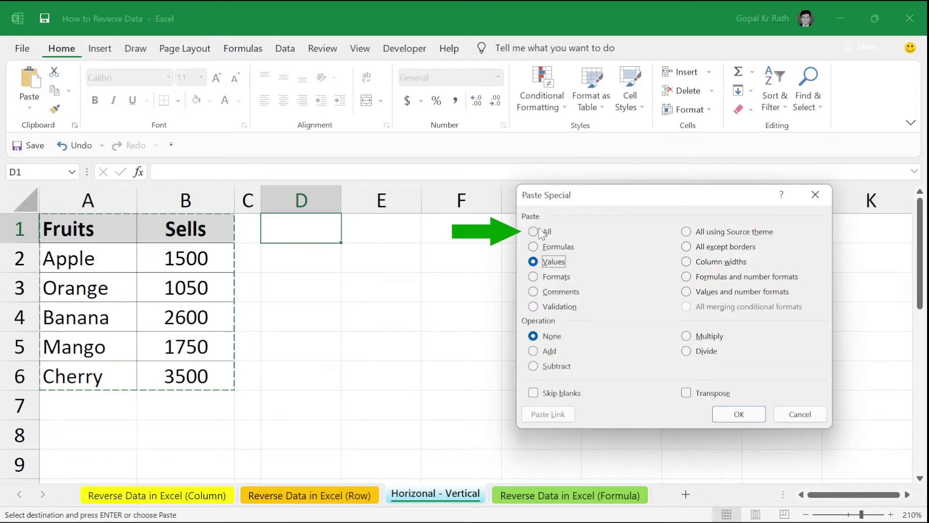
{"action": "left_click", "coordinate": [686, 393]}
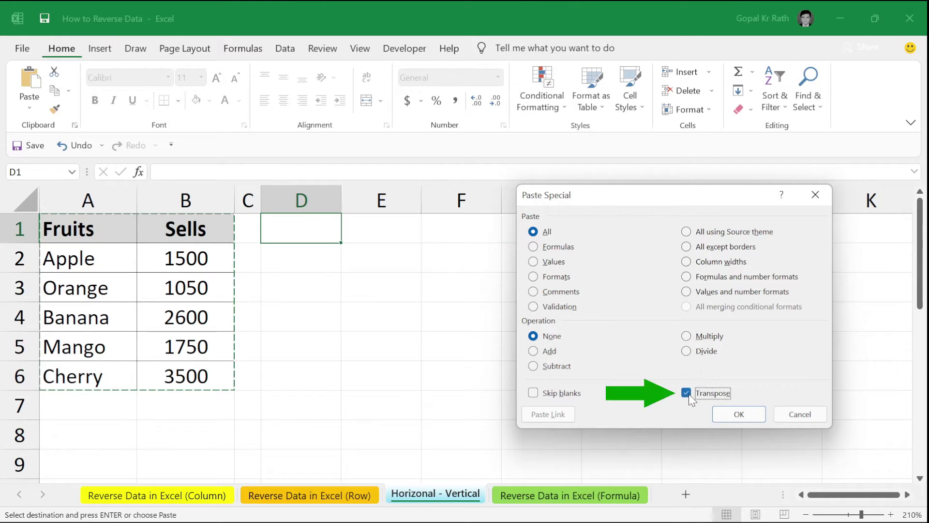
{"action": "left_click", "coordinate": [738, 413]}
{"action": "left_click", "coordinate": [290, 231]}
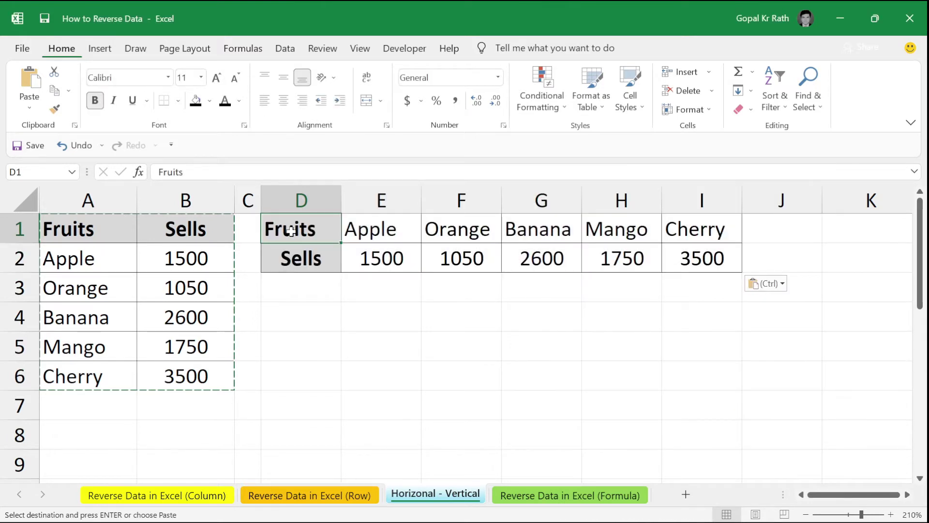
{"action": "left_click_drag", "start_coordinate": [285, 231], "coordinate": [687, 257]}
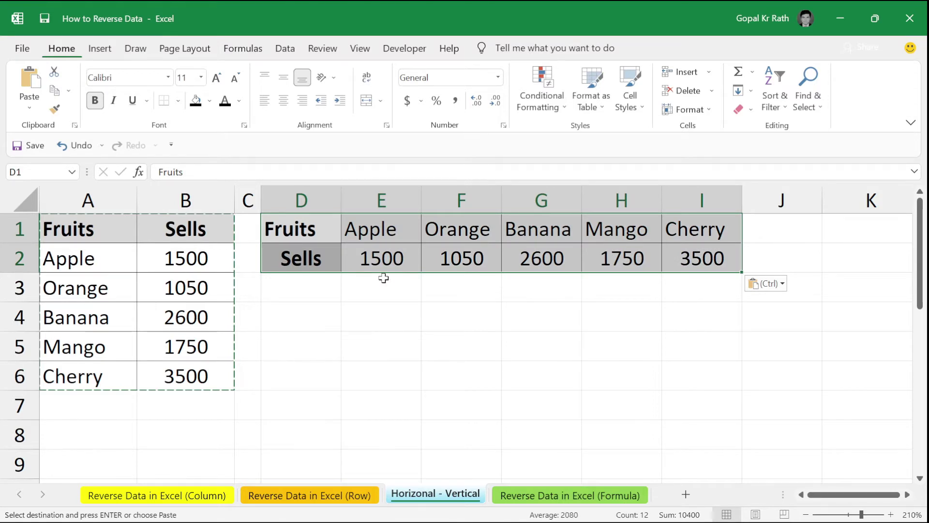
{"action": "left_click", "coordinate": [303, 235]}
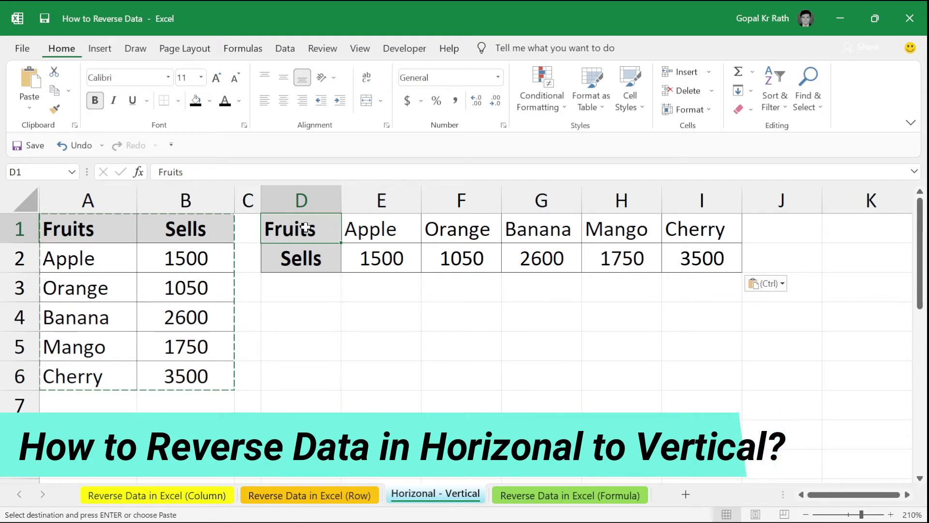
{"action": "left_click_drag", "start_coordinate": [305, 228], "coordinate": [684, 257]}
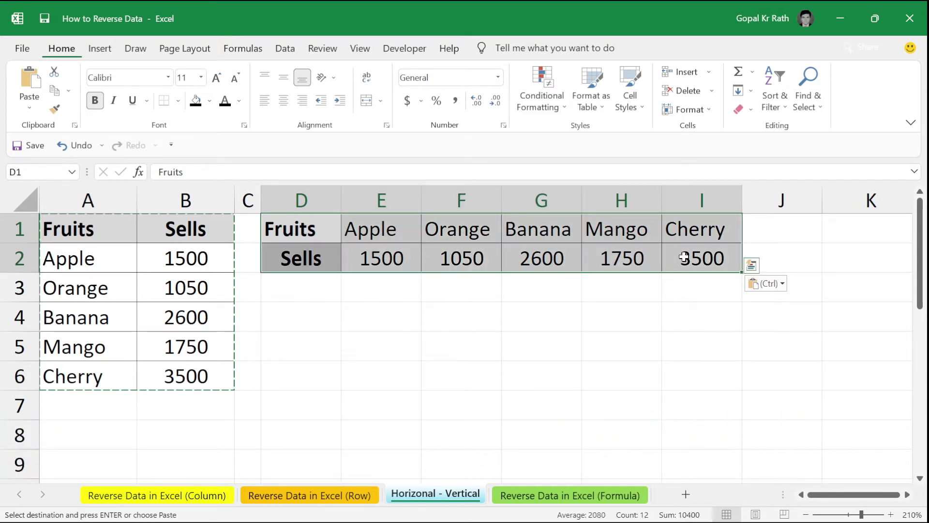
{"action": "key", "text": "ctrl+c"}
{"action": "left_click", "coordinate": [299, 319]}
{"action": "key", "text": "ctrl+alt+v"}
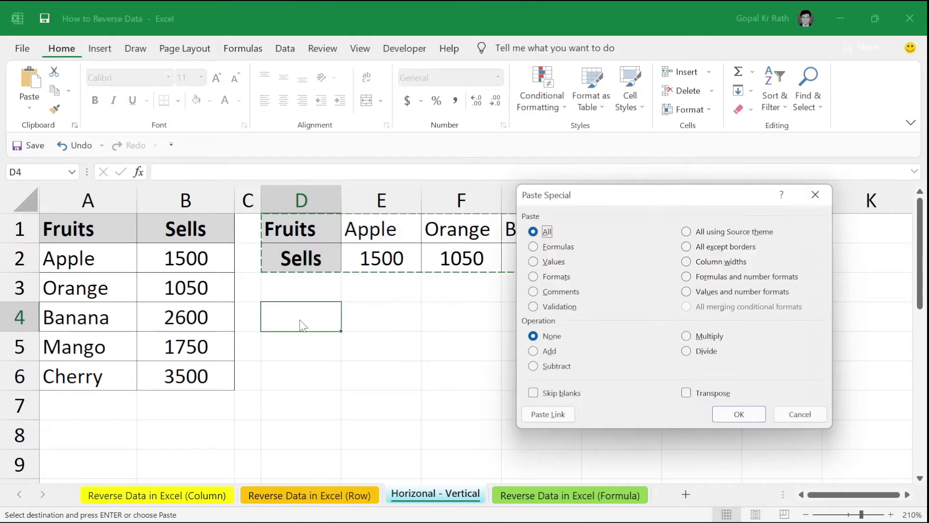
{"action": "key", "text": "v"}
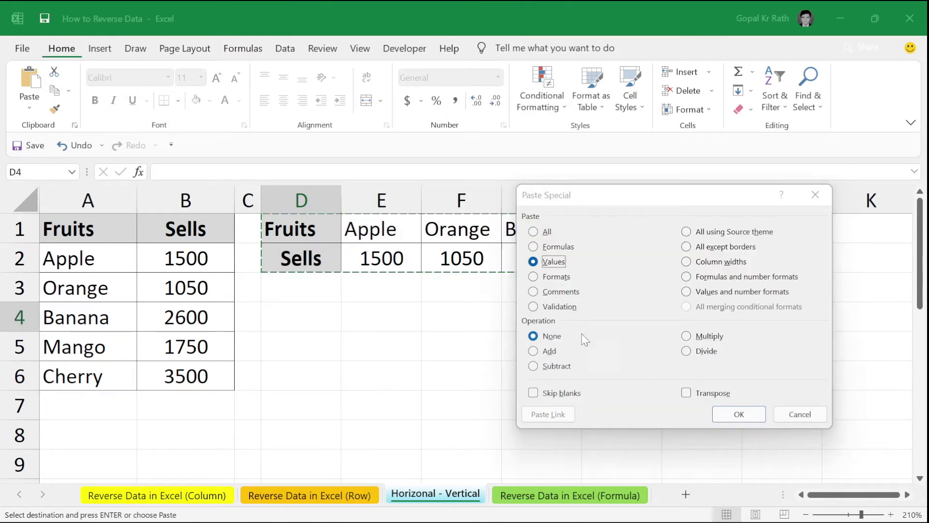
{"action": "left_click", "coordinate": [686, 392]}
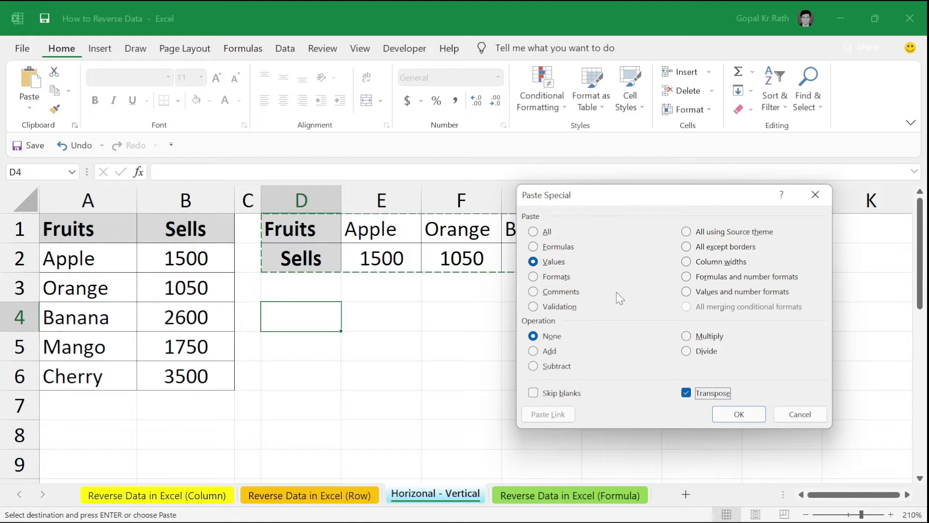
{"action": "left_click", "coordinate": [533, 232]}
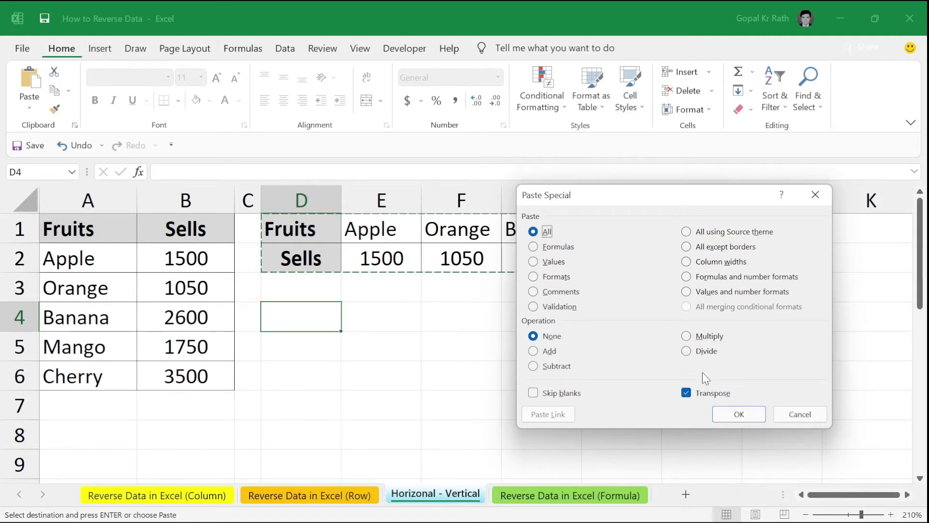
{"action": "left_click", "coordinate": [739, 414]}
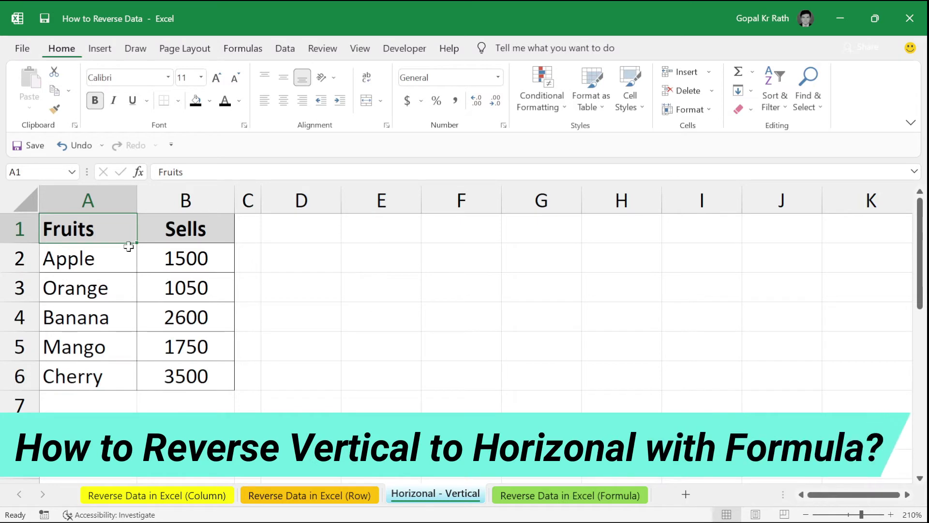
{"action": "left_click_drag", "start_coordinate": [127, 238], "coordinate": [204, 377]}
{"action": "left_click_drag", "start_coordinate": [291, 228], "coordinate": [504, 281]}
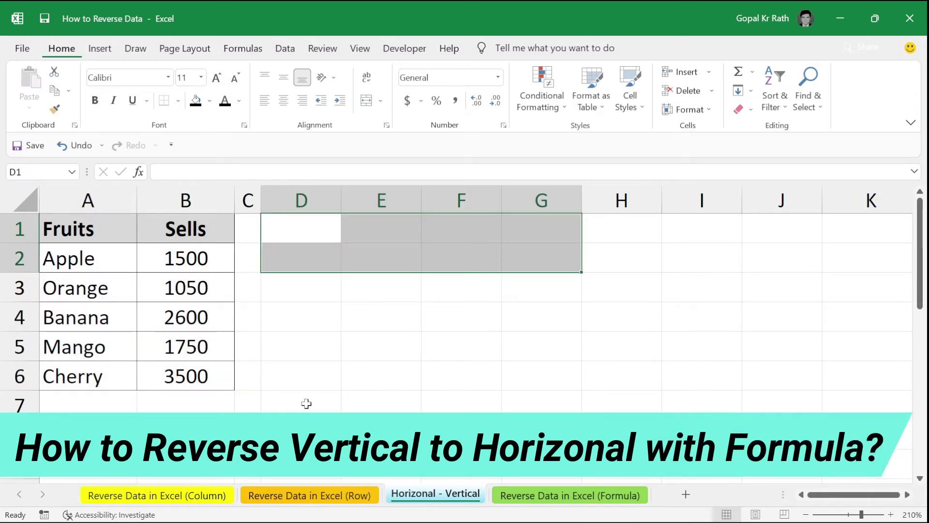
{"action": "left_click", "coordinate": [63, 232]}
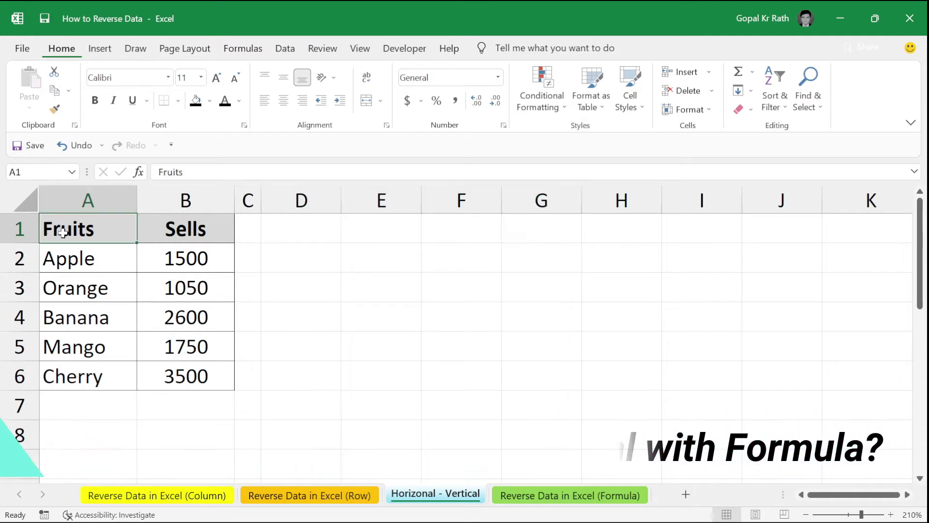
{"action": "left_click_drag", "start_coordinate": [63, 233], "coordinate": [187, 376]}
{"action": "key", "text": "ctrl+c"}
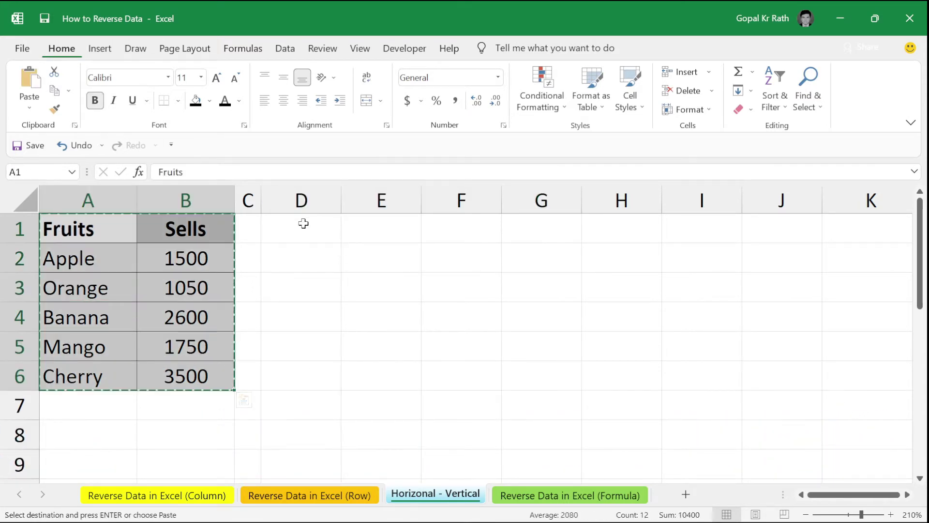
{"action": "left_click", "coordinate": [304, 223]}
{"action": "key", "text": "ctrl+alt+v"}
{"action": "key", "text": "v"}
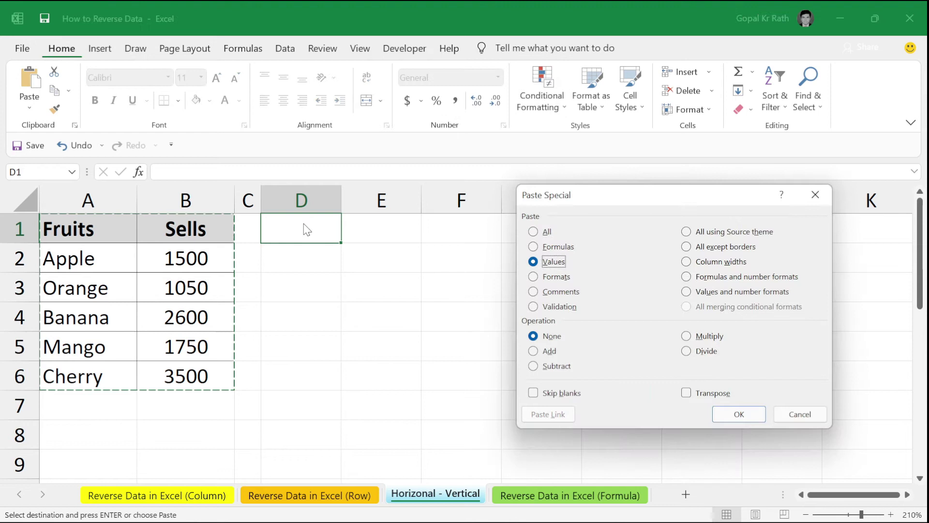
{"action": "left_click", "coordinate": [534, 232]}
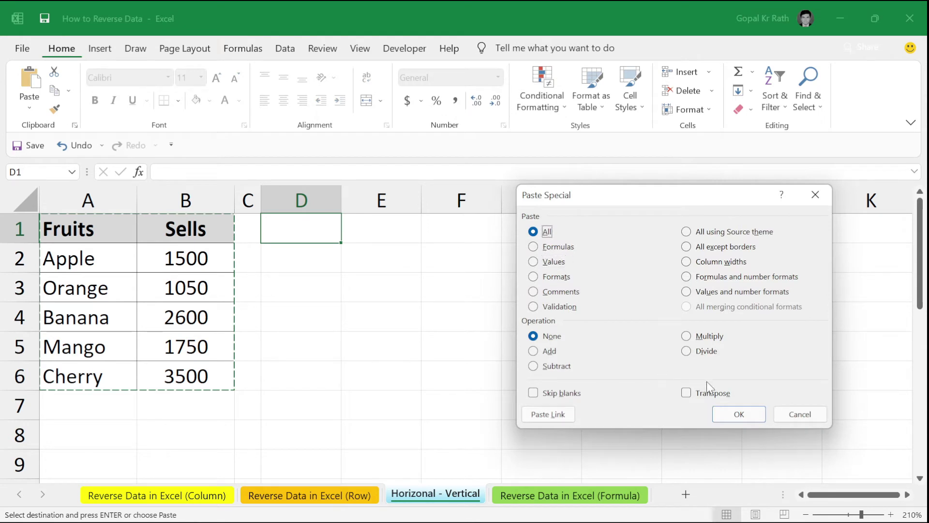
{"action": "left_click", "coordinate": [687, 393]}
{"action": "left_click", "coordinate": [739, 414]}
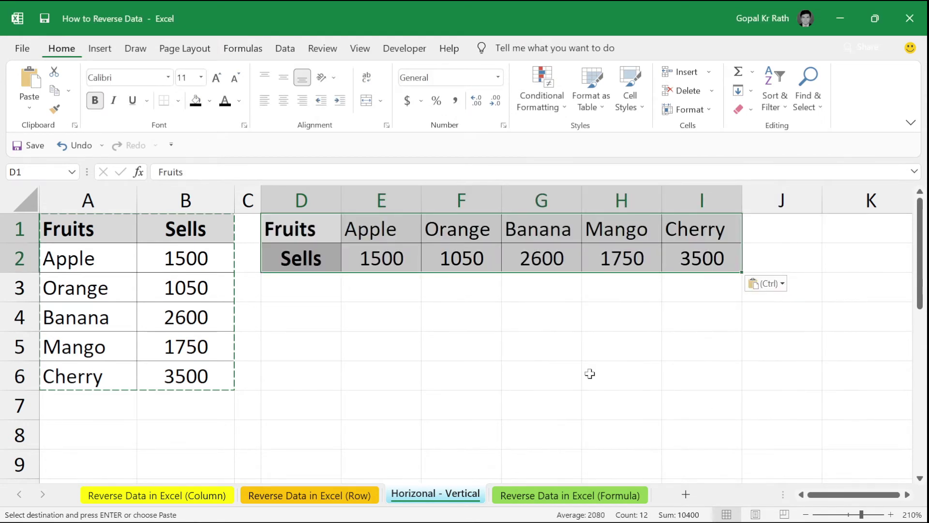
{"action": "key", "text": "Delete"}
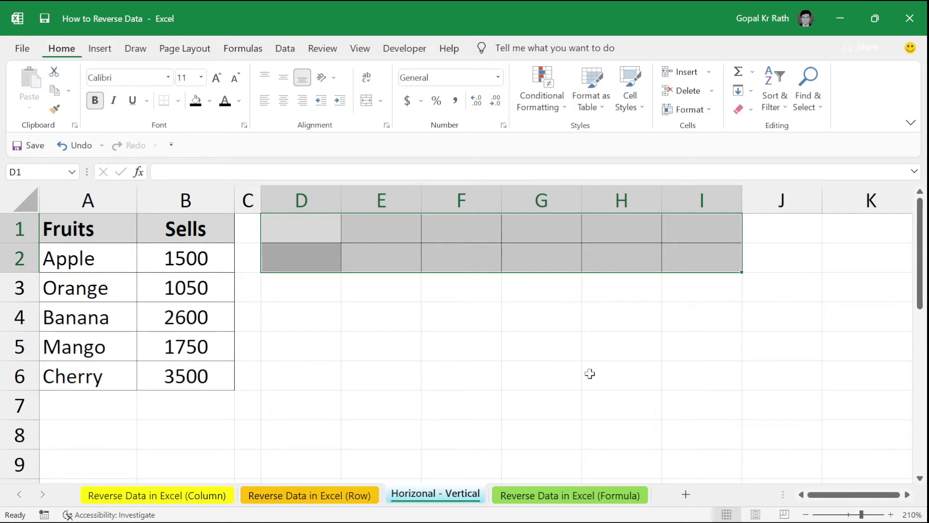
Step: Enter {=TRANSPOSE(A1:B6)} as an array formula across D1:I2
{"action": "type", "text": "="}
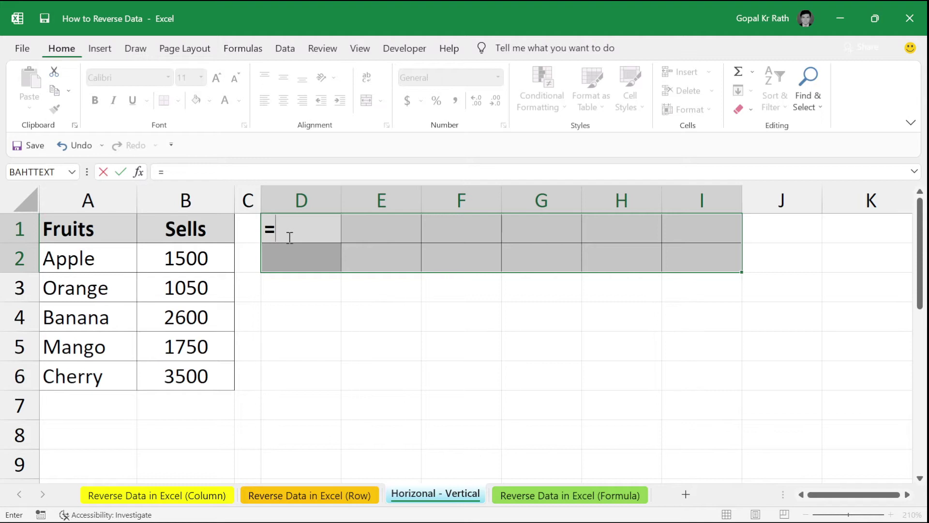
{"action": "type", "text": "tra"}
{"action": "key", "text": "Tab"}
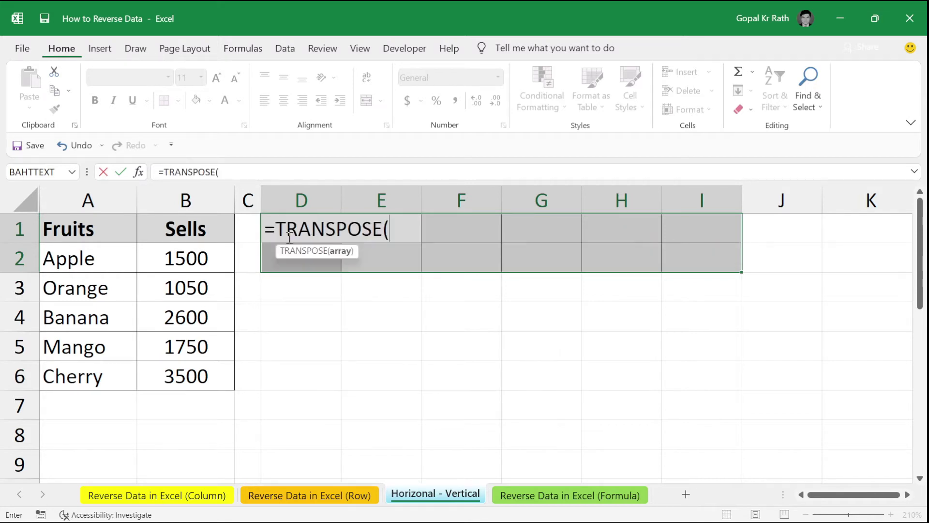
{"action": "left_click_drag", "start_coordinate": [70, 226], "coordinate": [178, 370]}
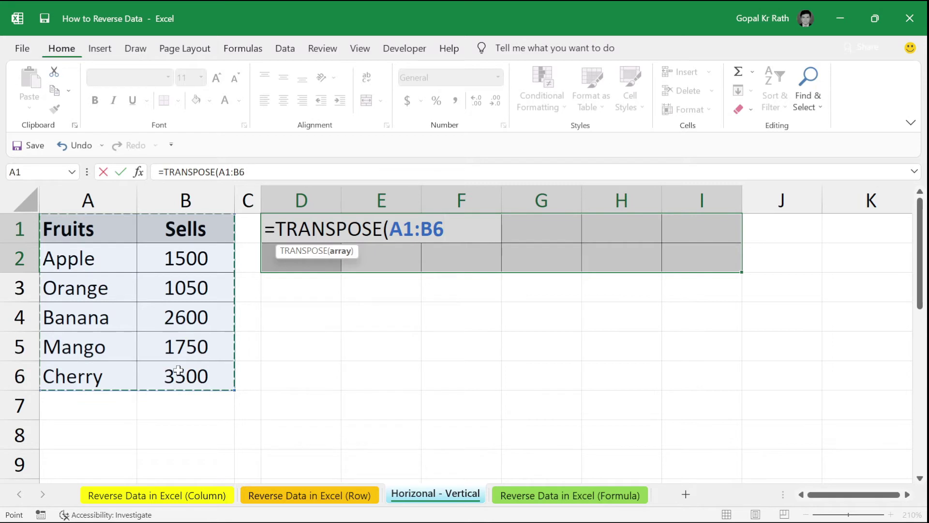
{"action": "type", "text": ")"}
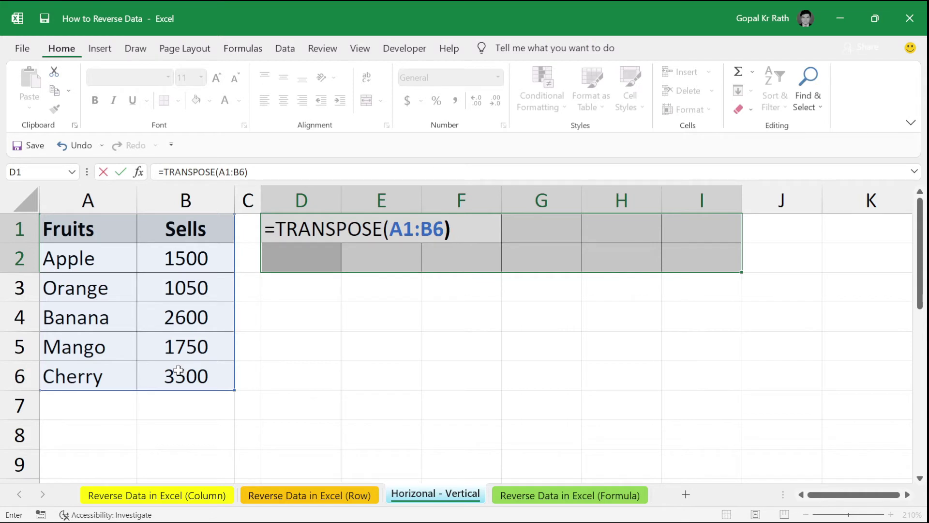
{"action": "key", "text": "ctrl+shift+Return"}
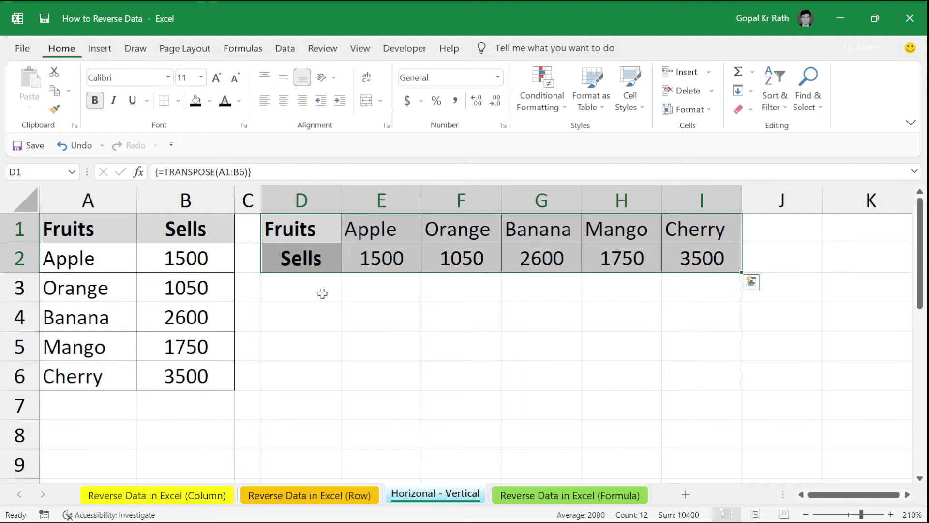
{"action": "left_click_drag", "start_coordinate": [301, 224], "coordinate": [711, 266]}
{"action": "left_click", "coordinate": [284, 238]}
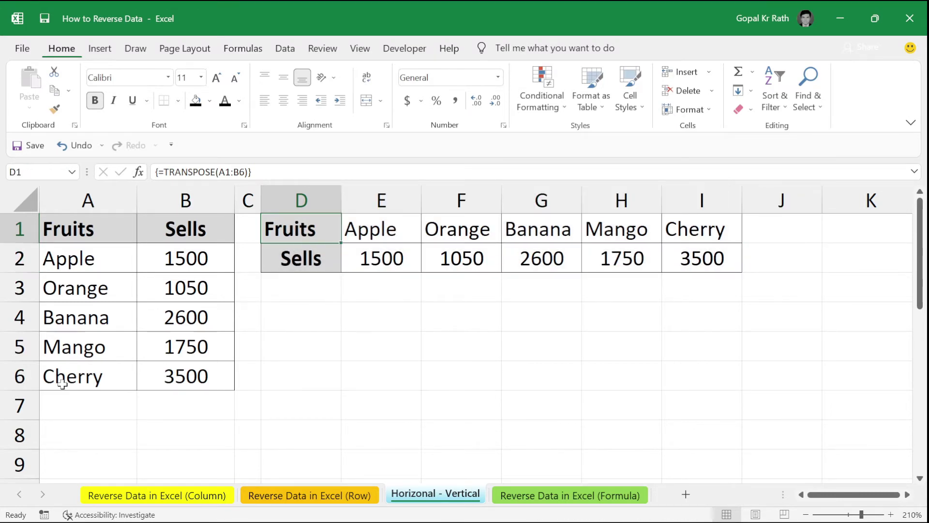
{"action": "left_click_drag", "start_coordinate": [62, 384], "coordinate": [160, 380]}
{"action": "key", "text": "Delete"}
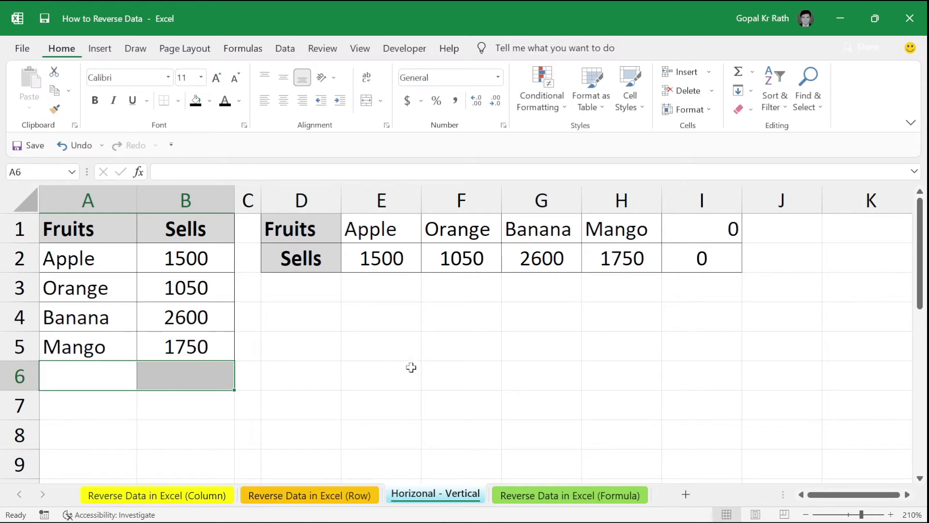
{"action": "left_click_drag", "start_coordinate": [695, 235], "coordinate": [695, 261]}
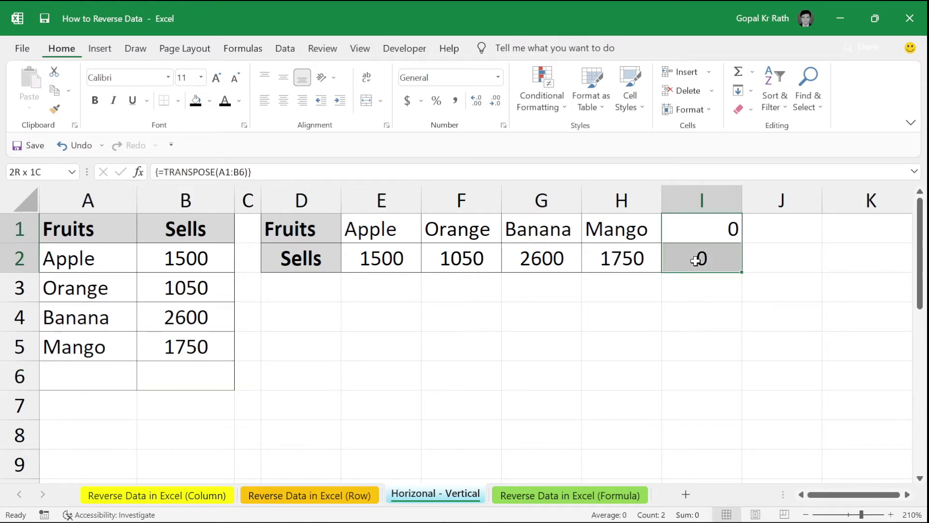
{"action": "left_click", "coordinate": [86, 382]}
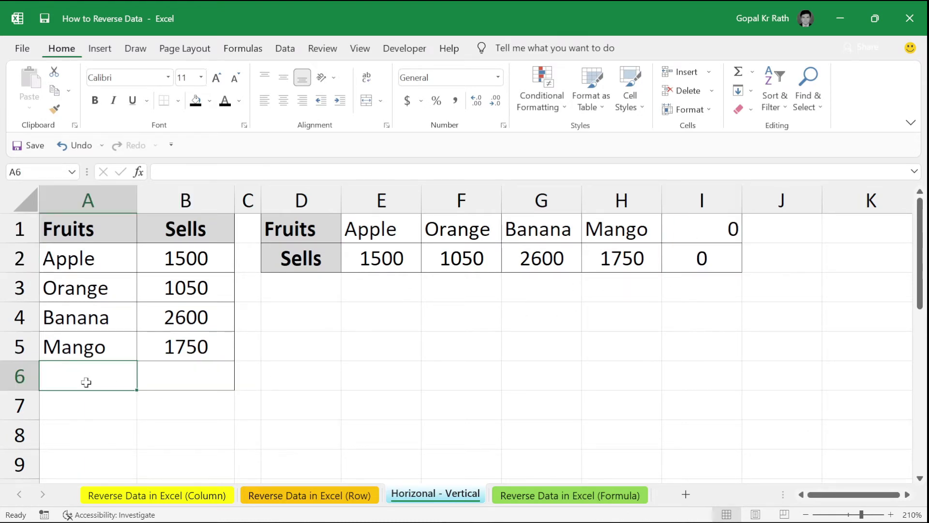
{"action": "key", "text": "ctrl+z"}
{"action": "left_click_drag", "start_coordinate": [712, 228], "coordinate": [709, 262]}
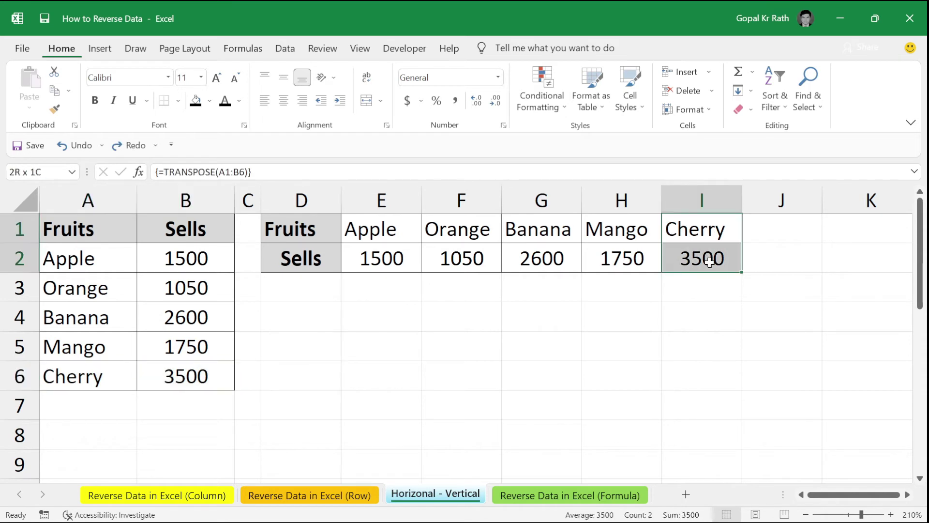
{"action": "left_click_drag", "start_coordinate": [301, 228], "coordinate": [688, 258]}
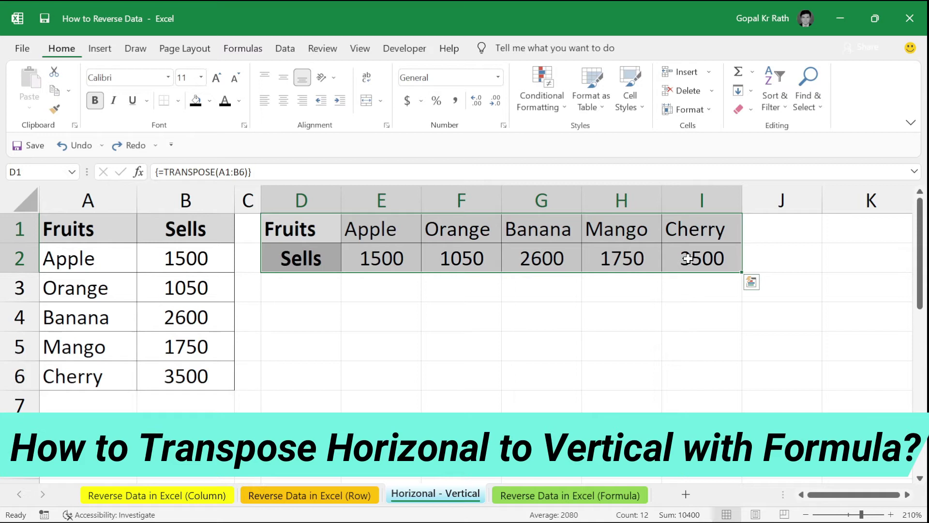
Step: Paste D1:I2 transposed into D4 with Paste Special, then delete the static copy
{"action": "key", "text": "ctrl+c"}
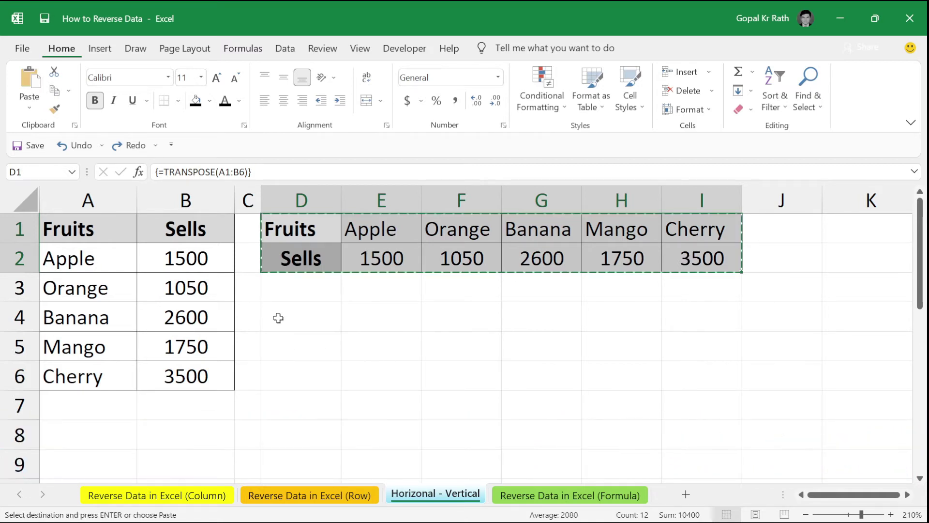
{"action": "left_click", "coordinate": [292, 327]}
{"action": "key", "text": "ctrl+alt+v"}
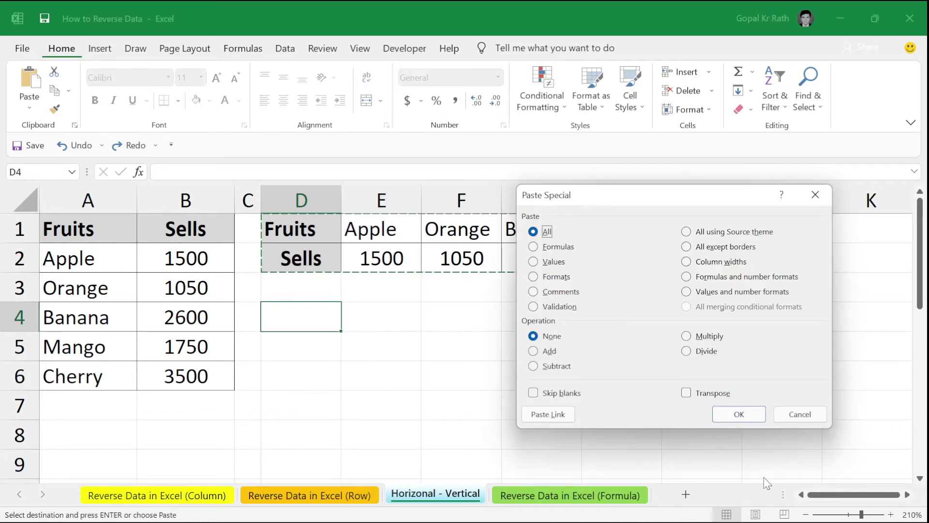
{"action": "left_click", "coordinate": [686, 393]}
{"action": "key", "text": "Return"}
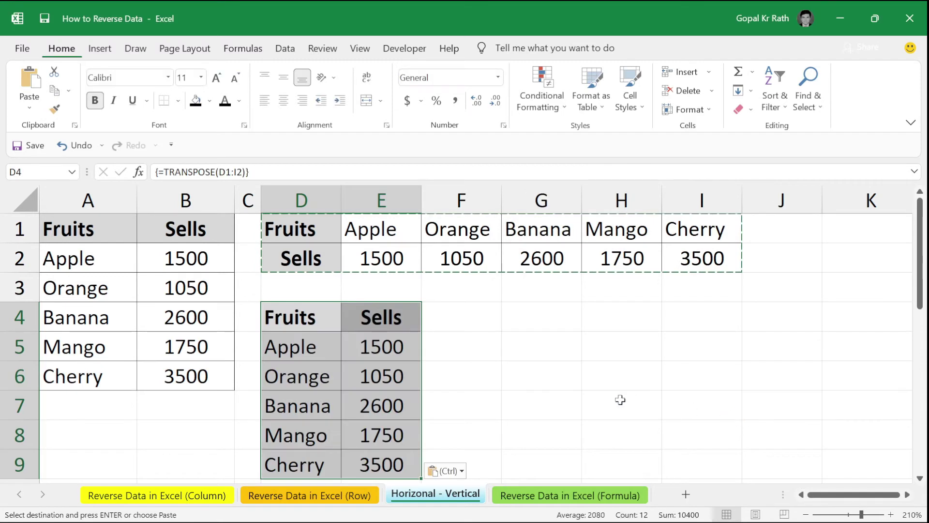
{"action": "key", "text": "Delete"}
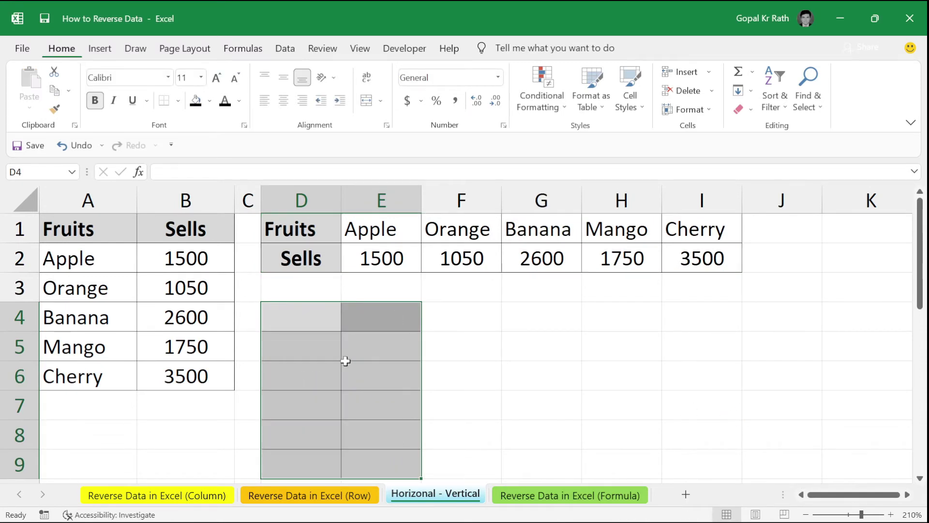
Step: Enter {=TRANSPOSE(D1:I2)} as an array formula across D4:E9
{"action": "type", "text": "=tra"}
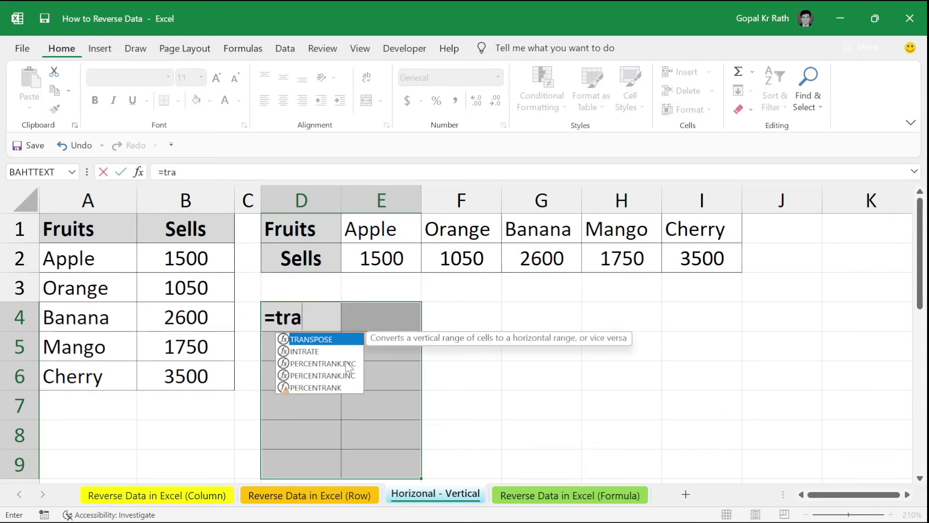
{"action": "key", "text": "Tab"}
{"action": "left_click_drag", "start_coordinate": [271, 228], "coordinate": [705, 259]}
{"action": "type", "text": ")"}
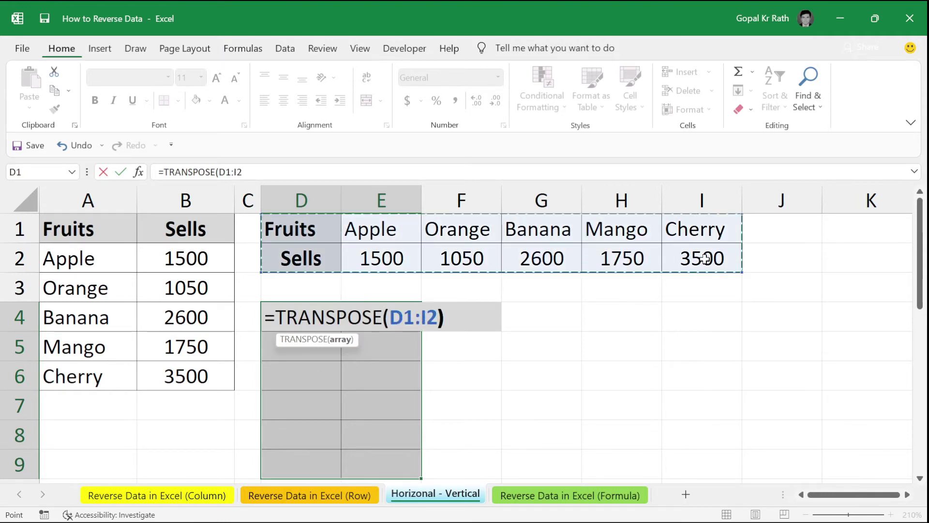
{"action": "key", "text": "ctrl+shift+Return"}
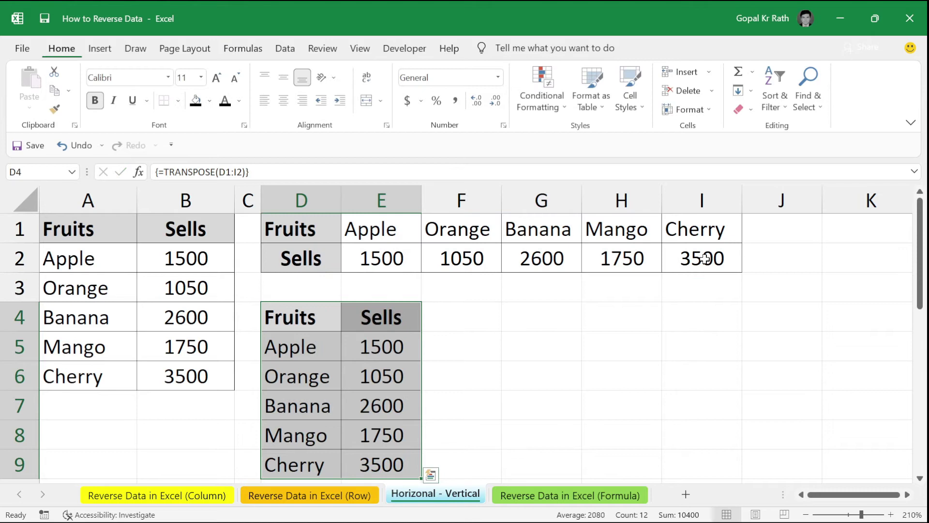
Step: Switch to the Reverse Data in Excel (Formula) sheet and review the Fruits table and output area
{"action": "left_click", "coordinate": [532, 495]}
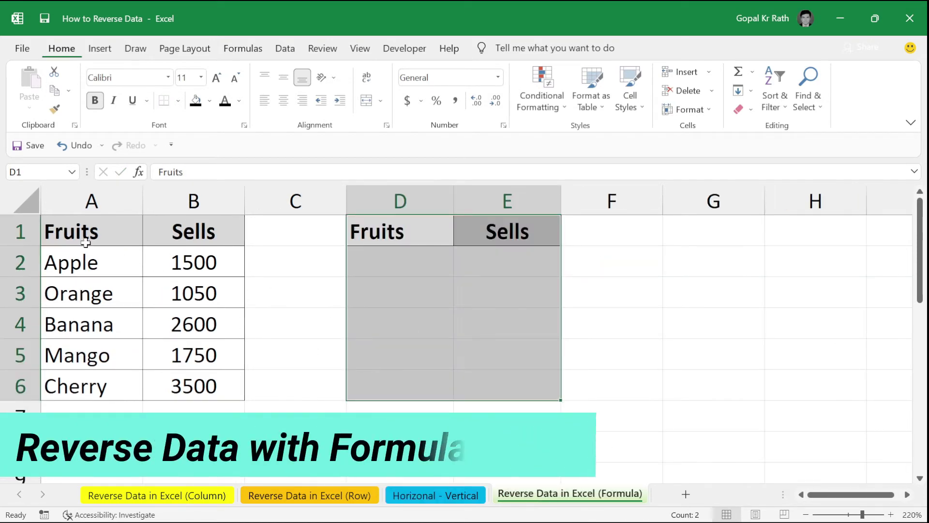
{"action": "left_click_drag", "start_coordinate": [91, 228], "coordinate": [208, 392]}
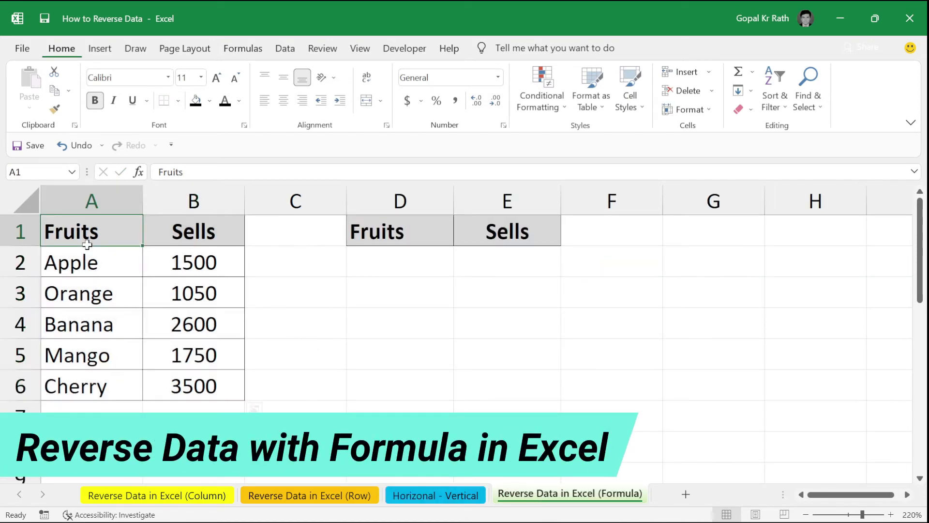
{"action": "left_click_drag", "start_coordinate": [380, 240], "coordinate": [507, 381]}
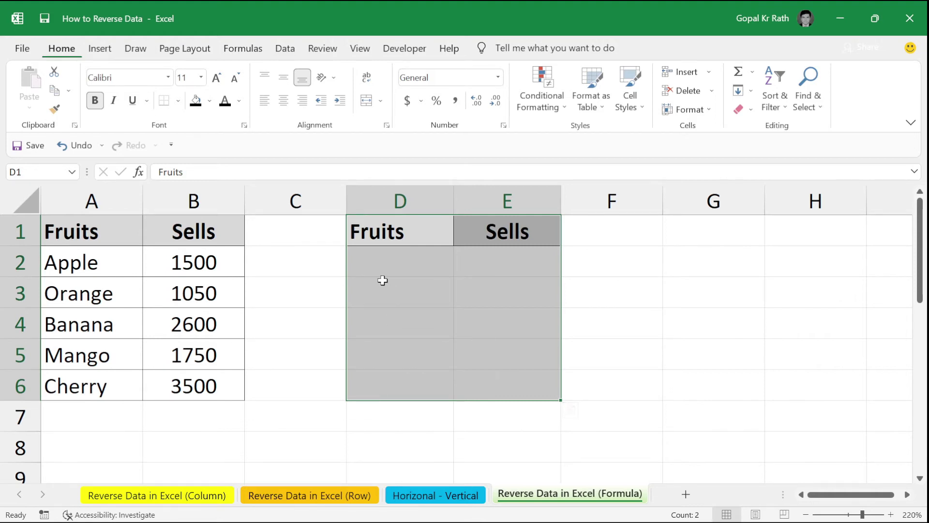
{"action": "left_click", "coordinate": [368, 264]}
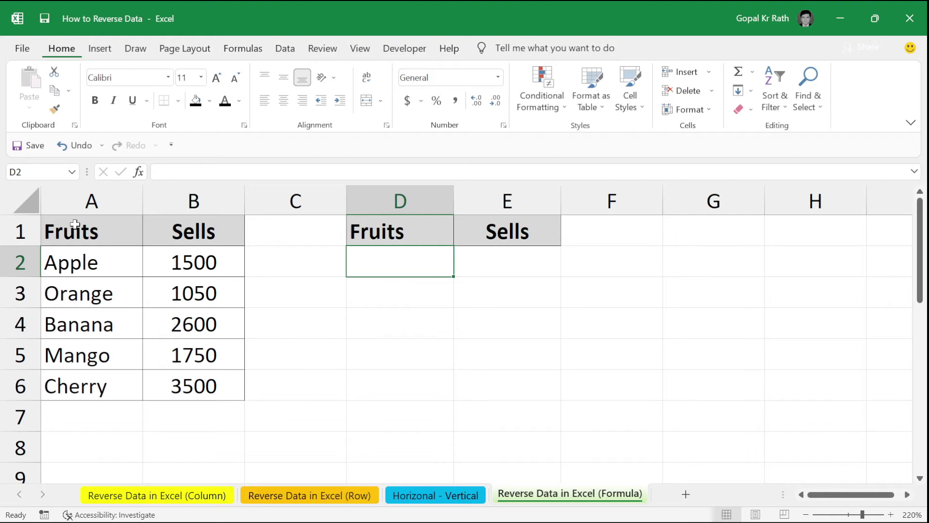
{"action": "left_click_drag", "start_coordinate": [75, 228], "coordinate": [85, 388]}
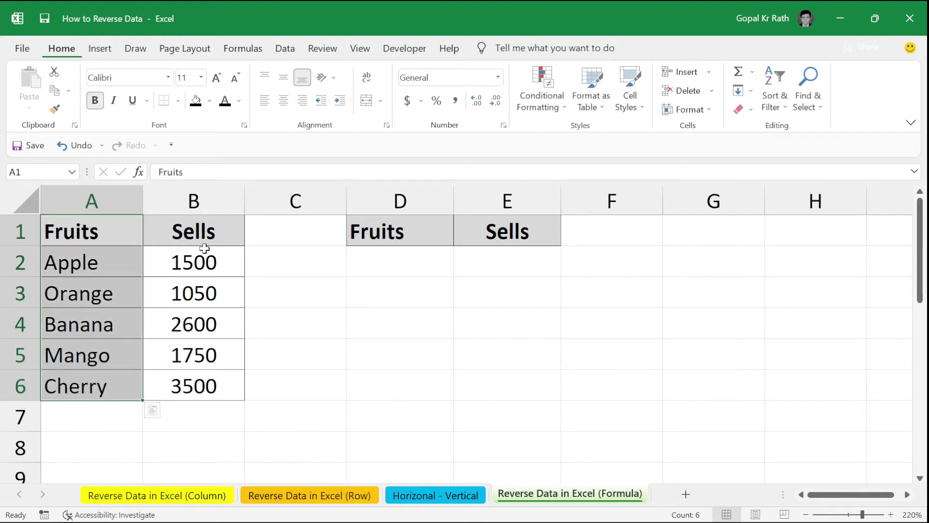
Step: Hide the Sells columns B and E
{"action": "left_click", "coordinate": [194, 201]}
{"action": "right_click", "coordinate": [201, 200]}
{"action": "left_click", "coordinate": [252, 393]}
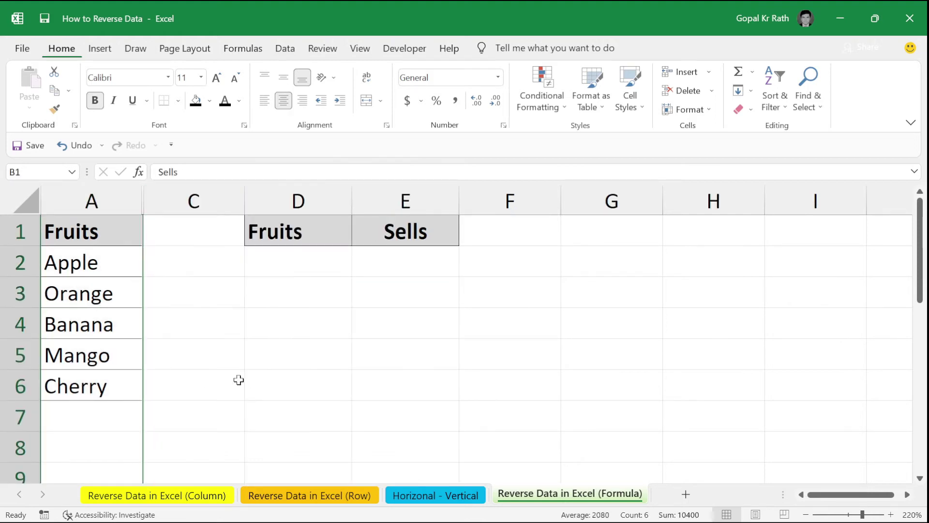
{"action": "left_click", "coordinate": [404, 201]}
{"action": "right_click", "coordinate": [405, 199]}
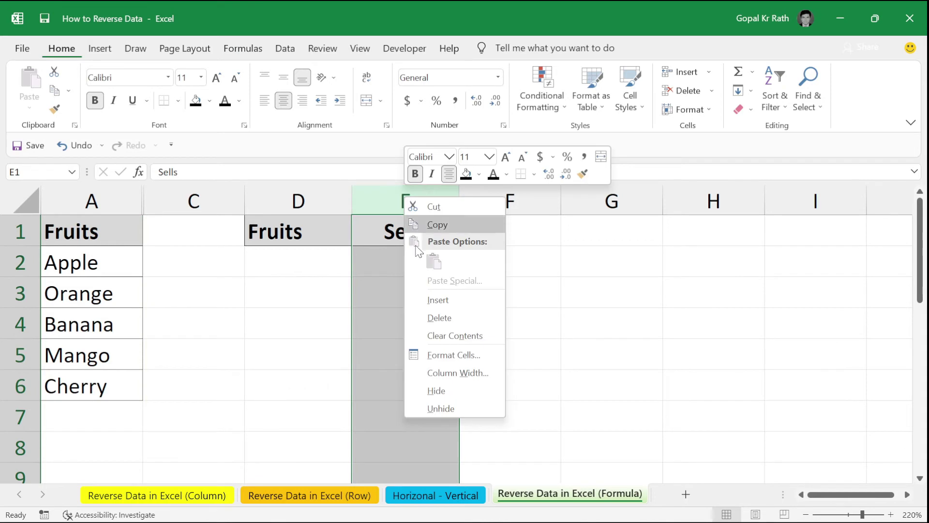
{"action": "left_click", "coordinate": [437, 395]}
Step: Compare the Fruits list with output column D and select D2
{"action": "left_click_drag", "start_coordinate": [100, 235], "coordinate": [117, 384]}
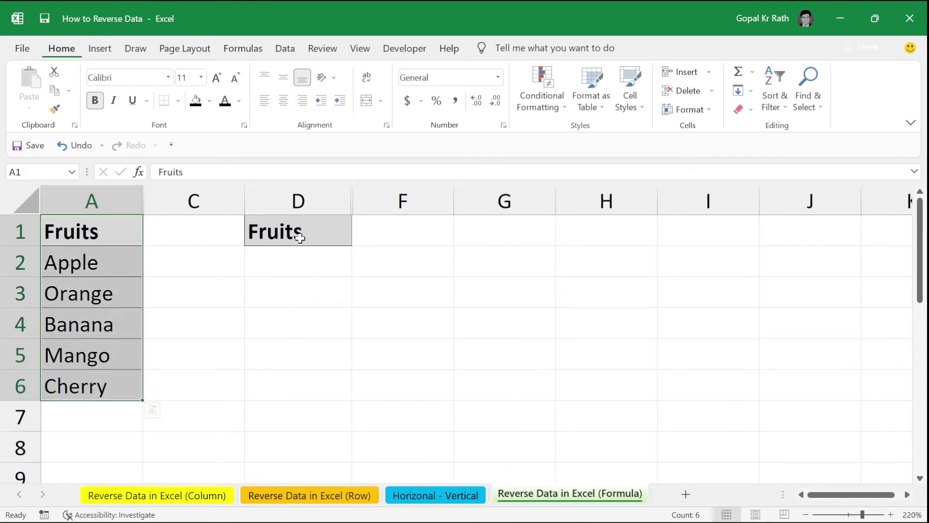
{"action": "left_click_drag", "start_coordinate": [298, 235], "coordinate": [294, 380]}
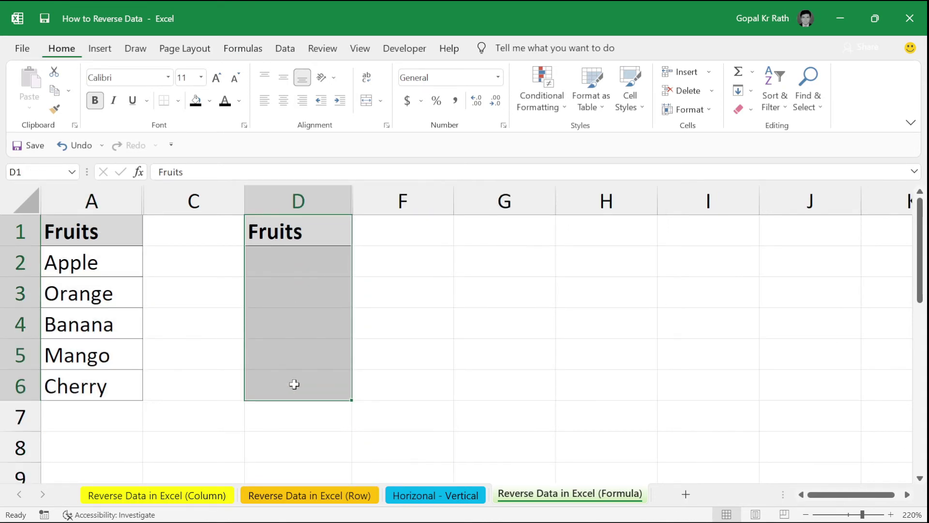
{"action": "left_click_drag", "start_coordinate": [116, 212], "coordinate": [154, 269]}
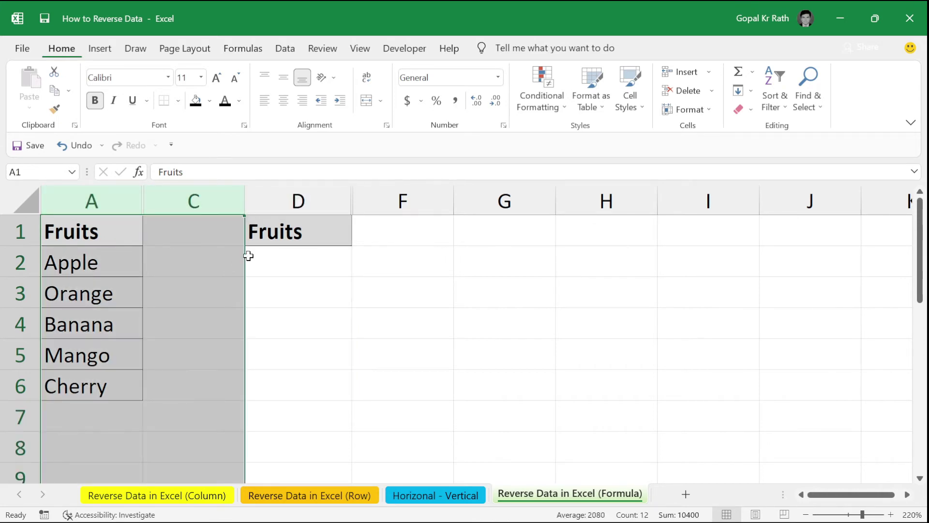
{"action": "left_click", "coordinate": [274, 256]}
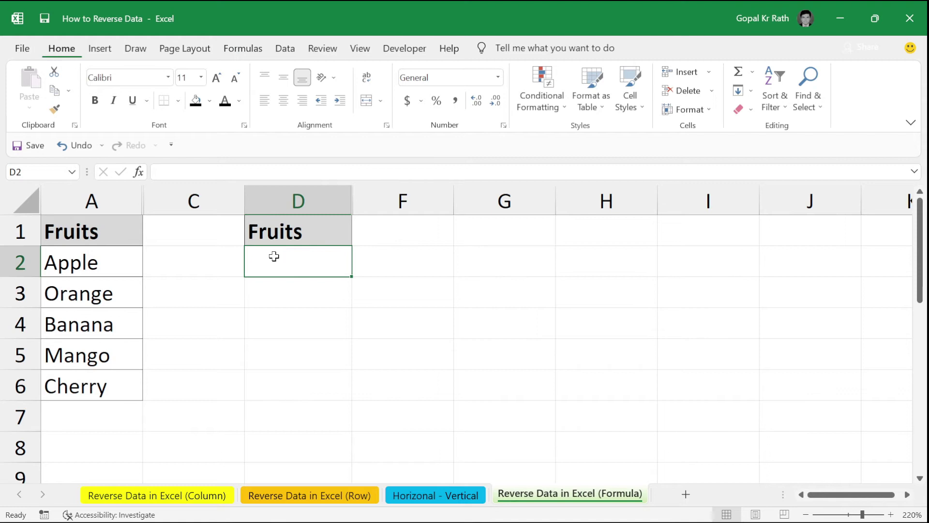
Step: Start D2's formula as =INDEX($A$2:$A$6, with the Fruits range locked absolute
{"action": "type", "text": "=index"}
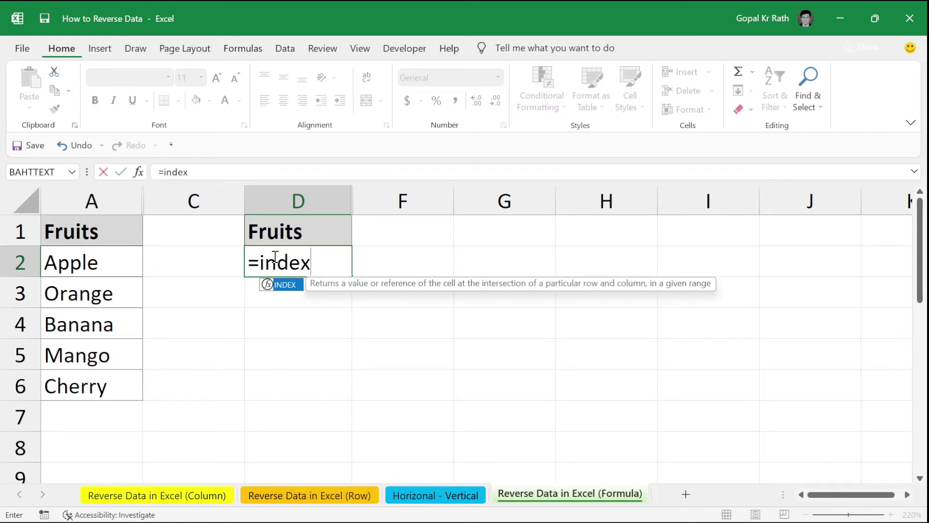
{"action": "key", "text": "Tab"}
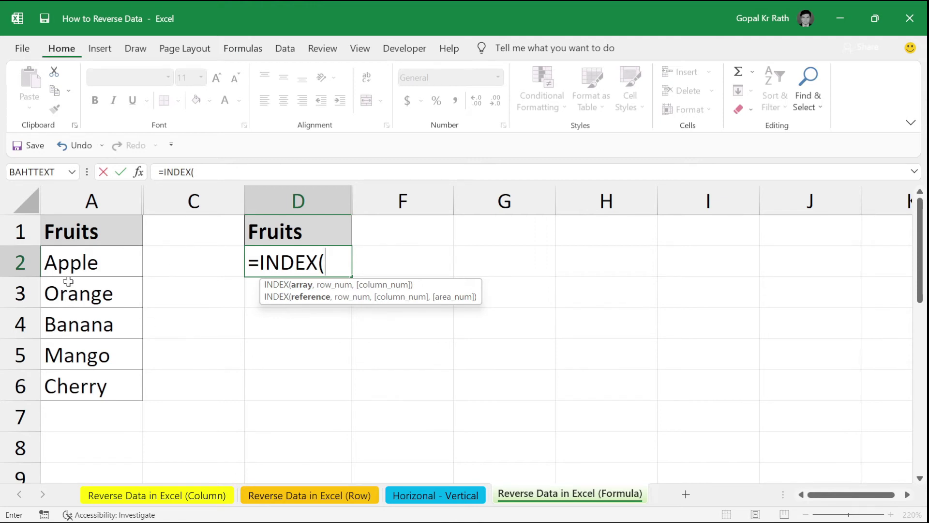
{"action": "left_click_drag", "start_coordinate": [61, 264], "coordinate": [64, 382]}
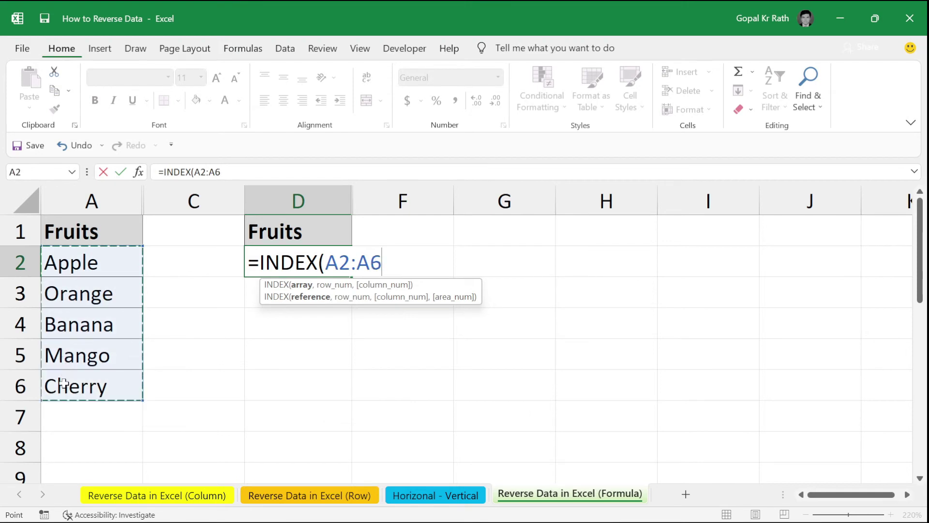
{"action": "type", "text": ","}
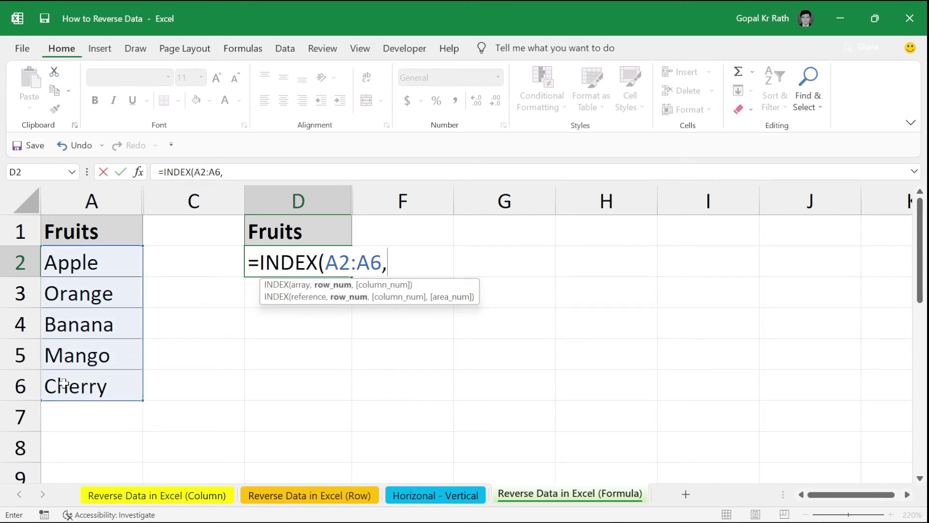
{"action": "left_click", "coordinate": [340, 262]}
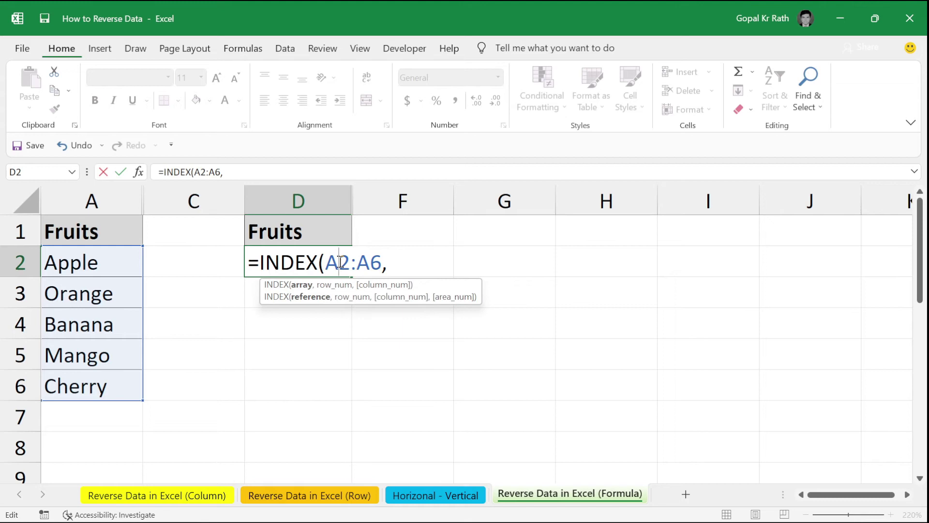
{"action": "key", "text": "F4"}
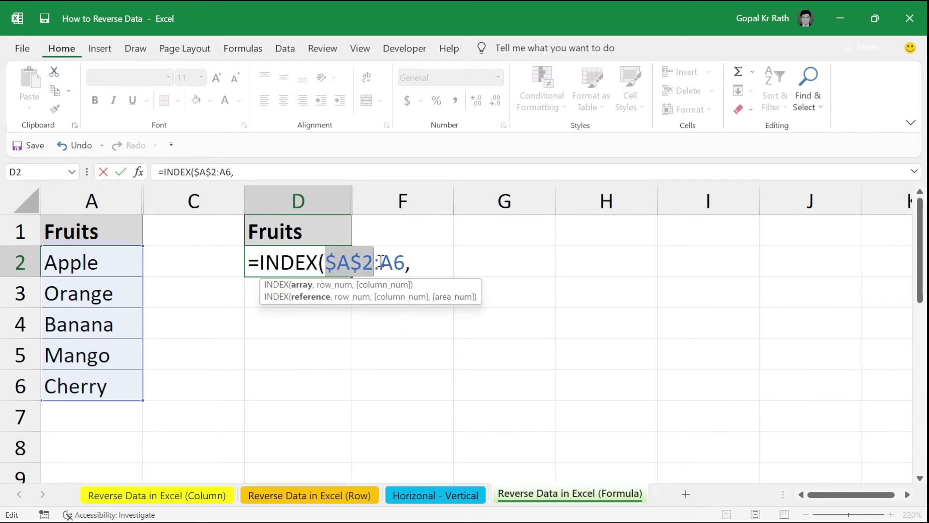
{"action": "left_click", "coordinate": [390, 262]}
{"action": "key", "text": "F4"}
{"action": "left_click", "coordinate": [444, 264]}
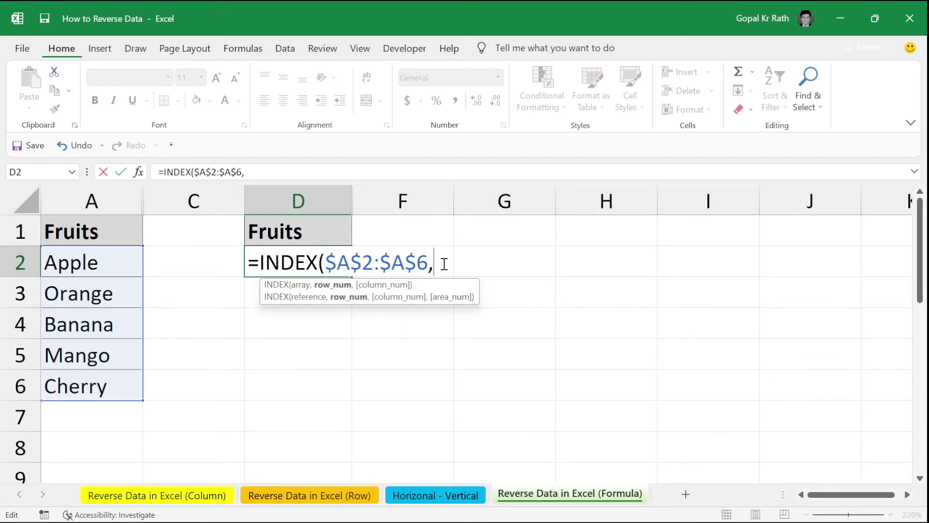
Step: Complete it with ROWS(A2:$A$6) as the row number and commit, returning Cherry
{"action": "type", "text": "rows"}
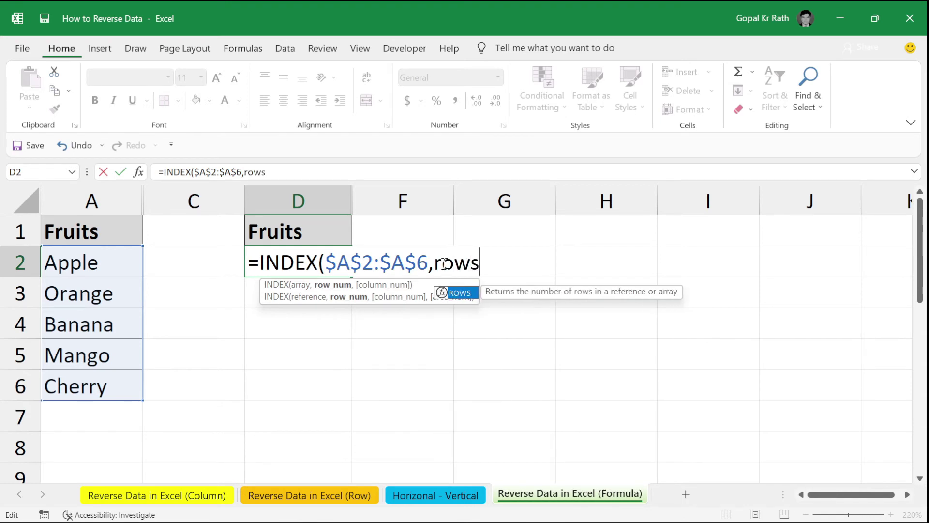
{"action": "key", "text": "Tab"}
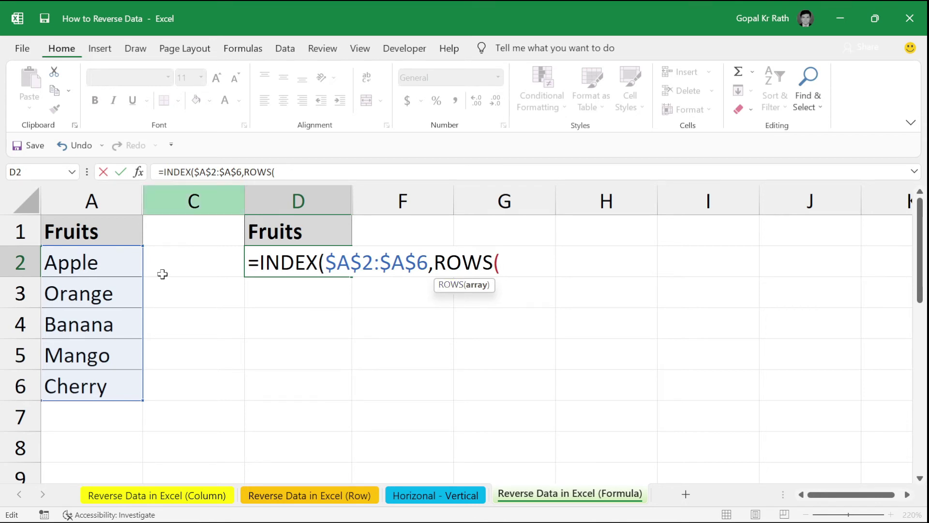
{"action": "left_click_drag", "start_coordinate": [87, 261], "coordinate": [87, 386]}
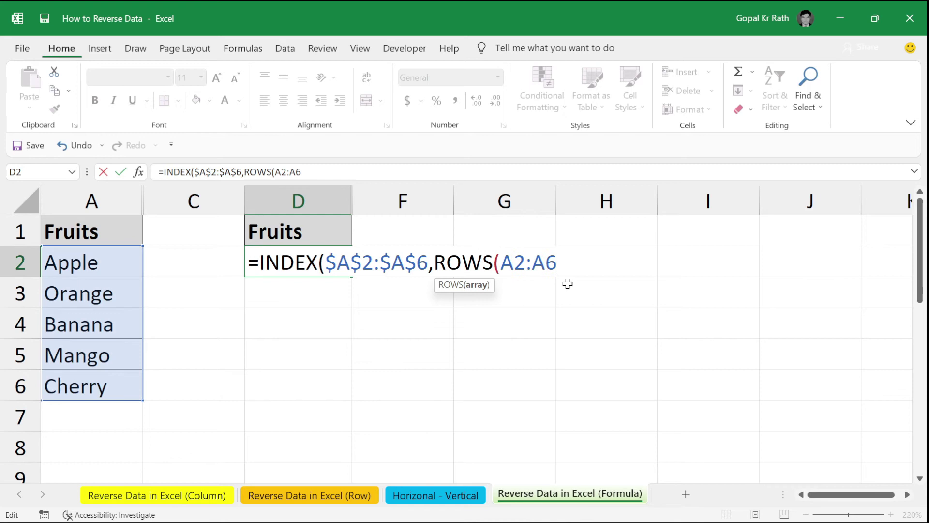
{"action": "key", "text": "F4"}
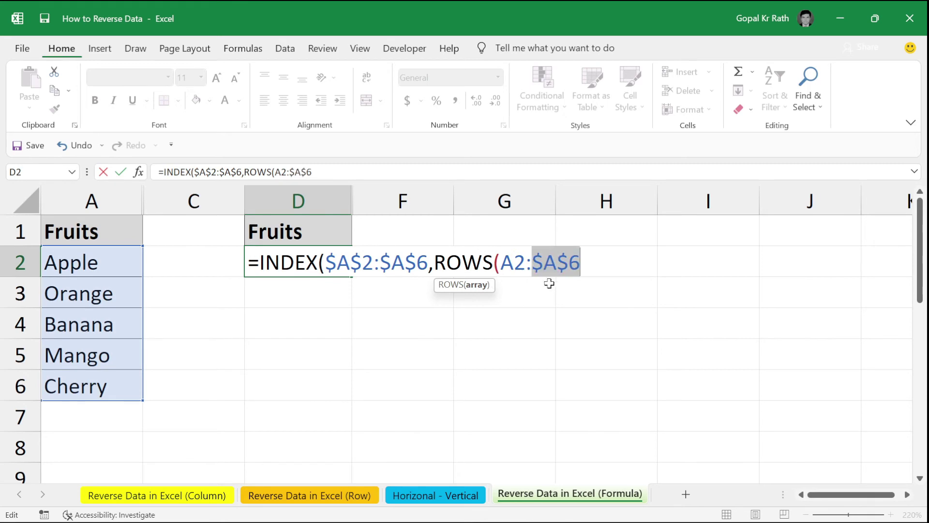
{"action": "type", "text": "))"}
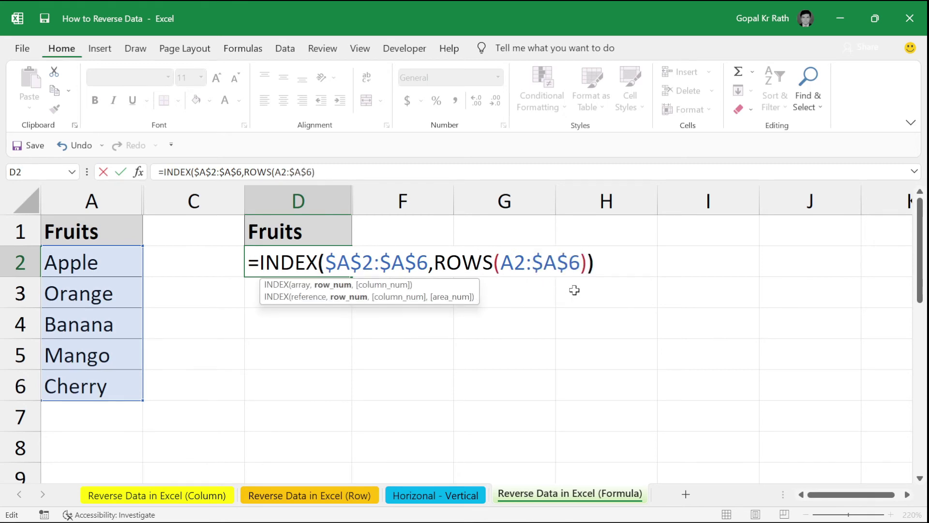
{"action": "key", "text": "Return"}
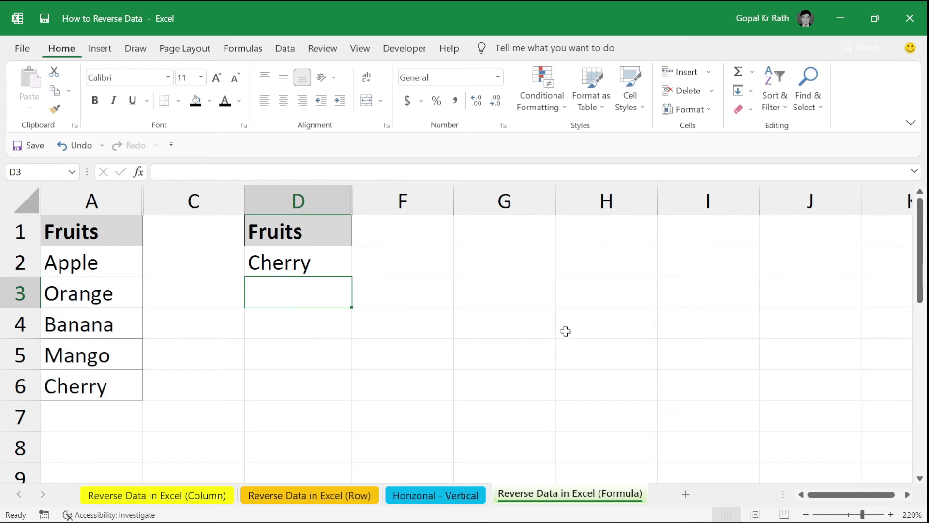
Step: Fill D2's formula down to D6, listing Cherry, Mango, Banana, Orange, Apple
{"action": "left_click_drag", "start_coordinate": [283, 261], "coordinate": [280, 381]}
{"action": "key", "text": "ctrl+d"}
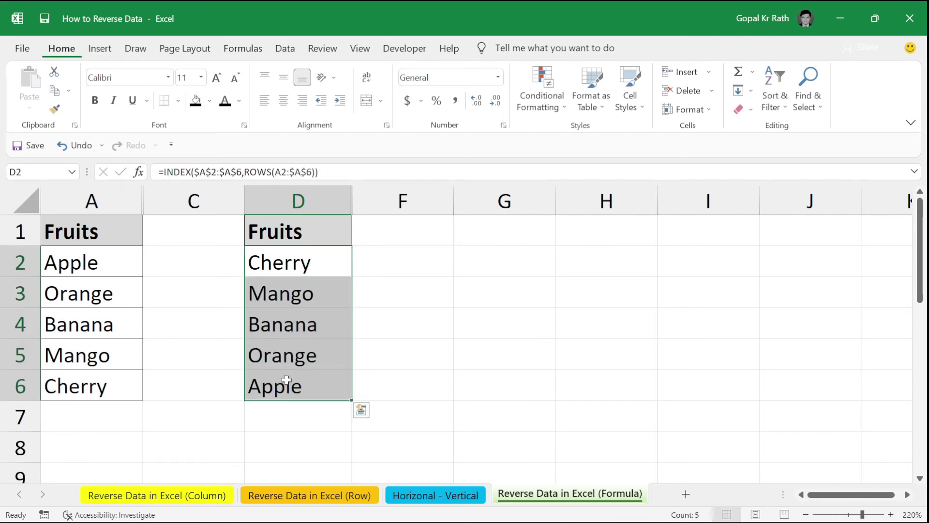
{"action": "left_click_drag", "start_coordinate": [87, 269], "coordinate": [107, 376]}
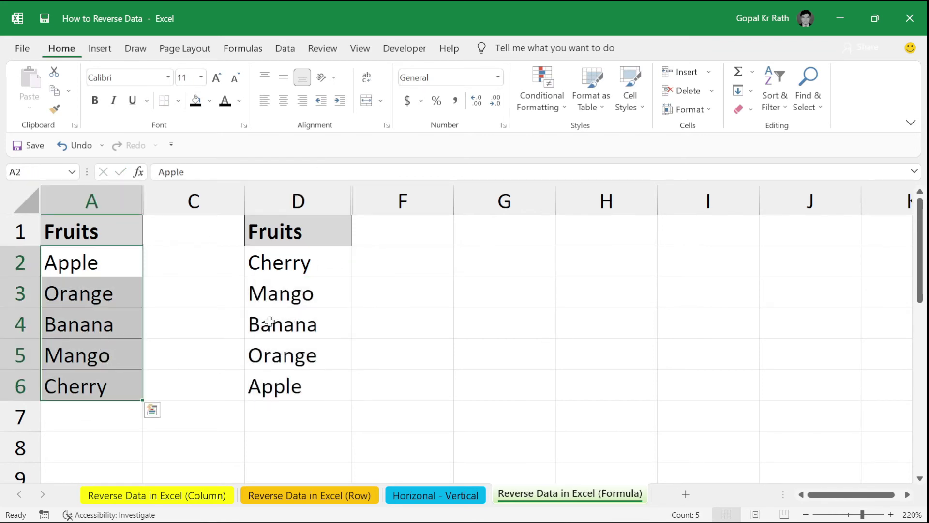
{"action": "left_click_drag", "start_coordinate": [296, 271], "coordinate": [295, 381]}
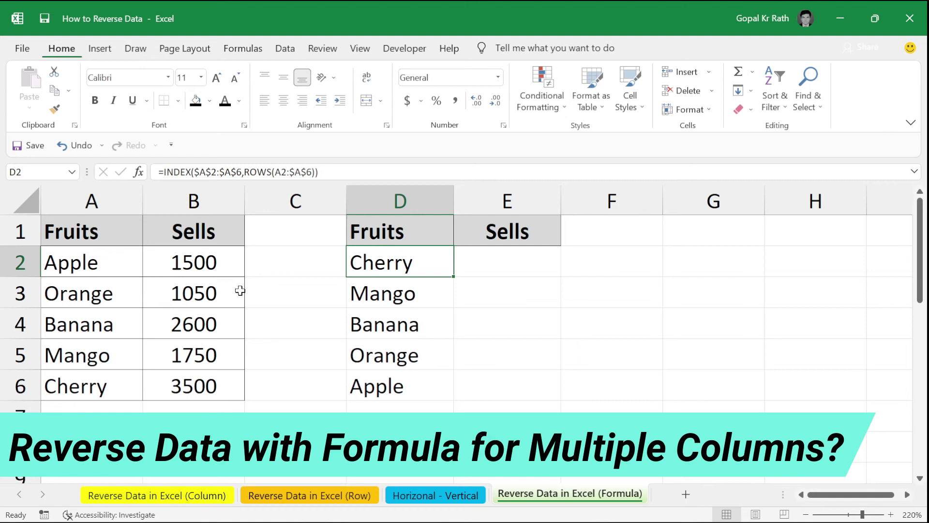
Step: Change the INDEX lookup range in D2 to the absolute $A$2:$B$6
{"action": "key", "text": "F2"}
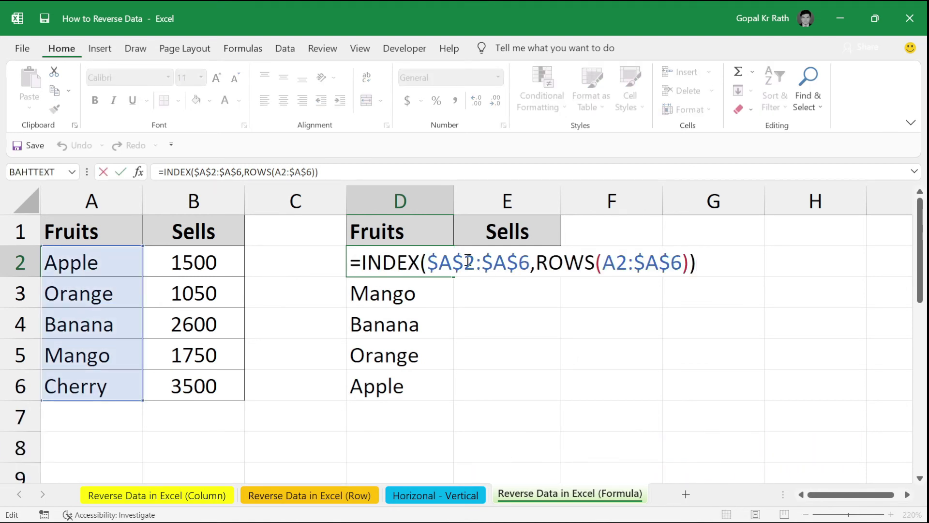
{"action": "left_click_drag", "start_coordinate": [530, 261], "coordinate": [429, 261]}
{"action": "left_click_drag", "start_coordinate": [59, 261], "coordinate": [188, 378]}
{"action": "double_click", "coordinate": [442, 262]}
{"action": "key", "text": "F4"}
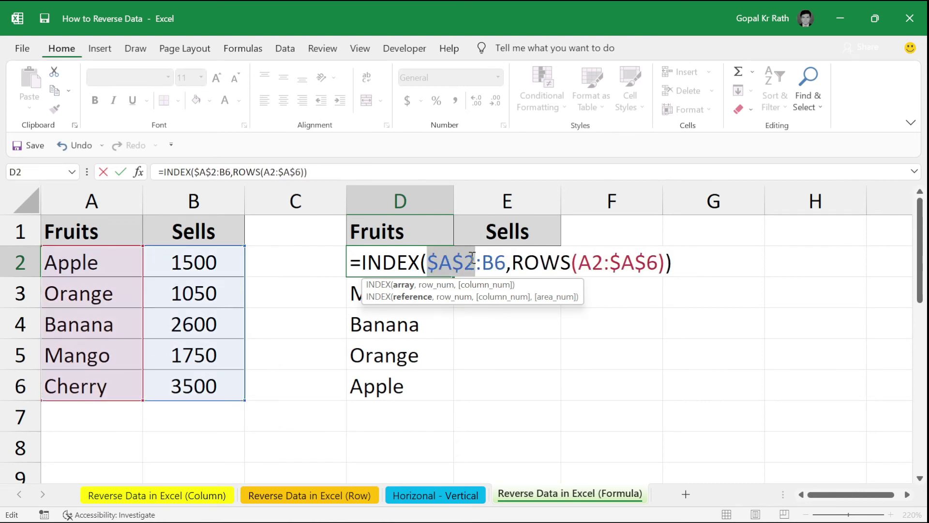
{"action": "left_click", "coordinate": [497, 261]}
{"action": "key", "text": "F4"}
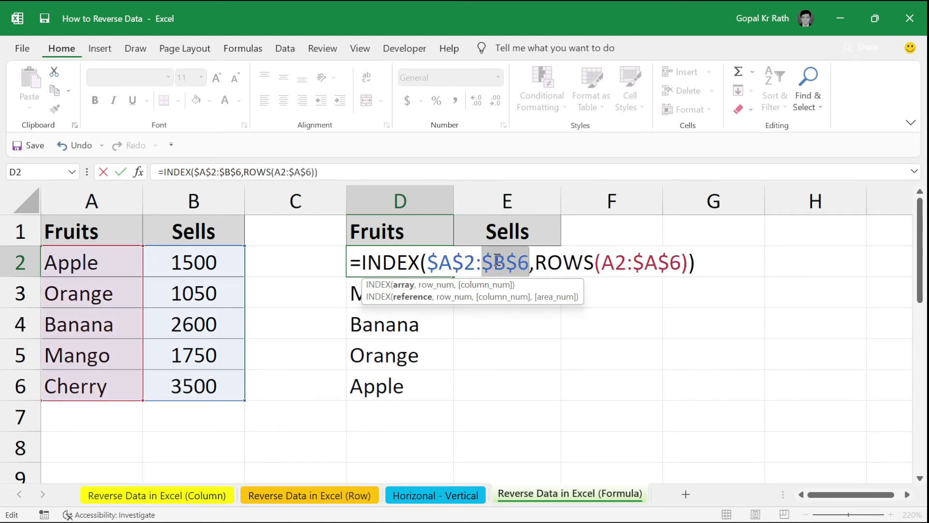
Step: Add COLUMNS($A$2:A2) as the column argument, commit, and select D2:E2
{"action": "left_click", "coordinate": [689, 262]}
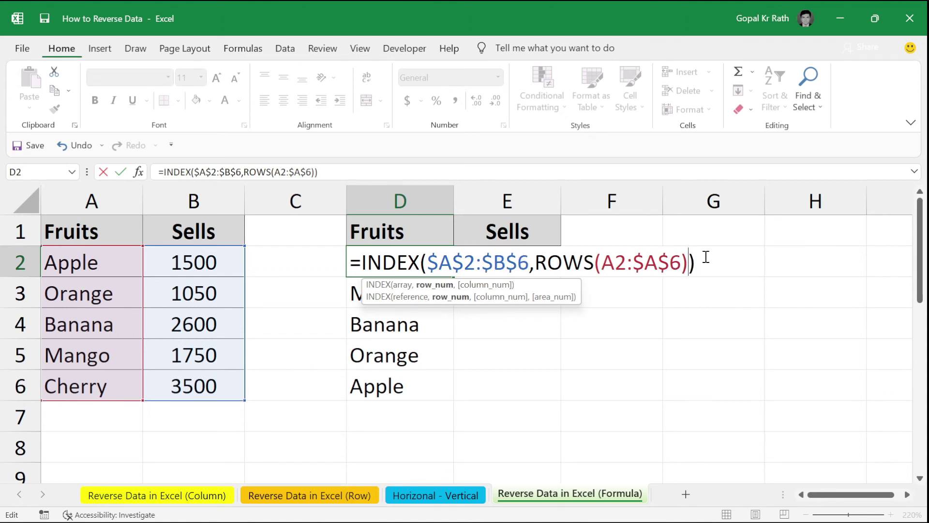
{"action": "type", "text": ","}
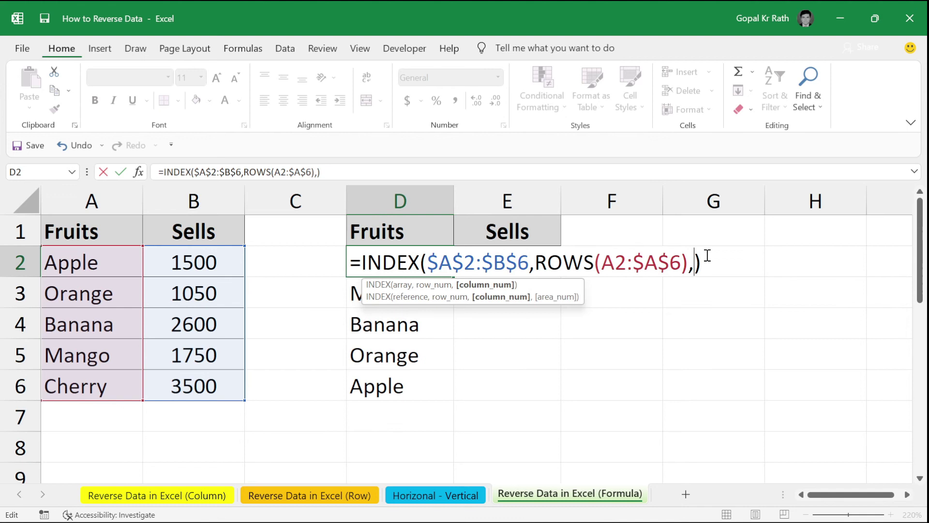
{"action": "type", "text": "co"}
{"action": "type", "text": "lumns"}
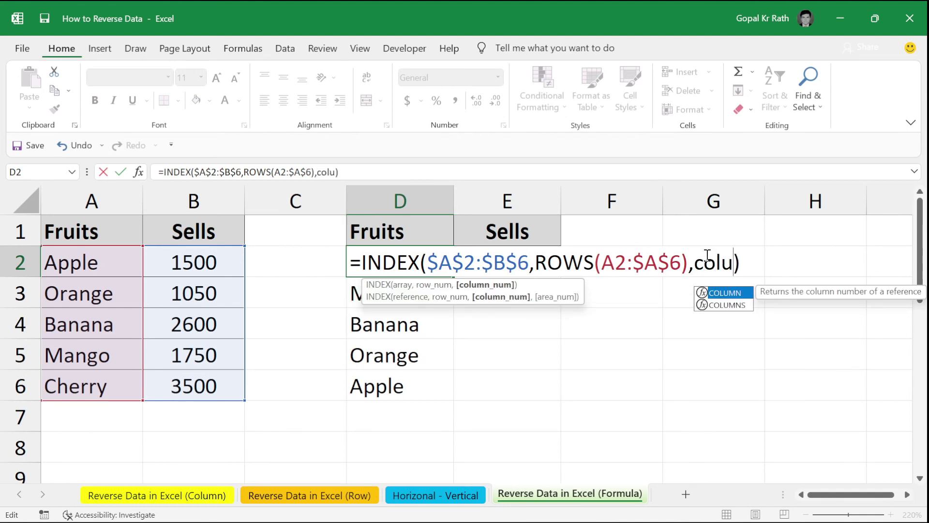
{"action": "key", "text": "Tab"}
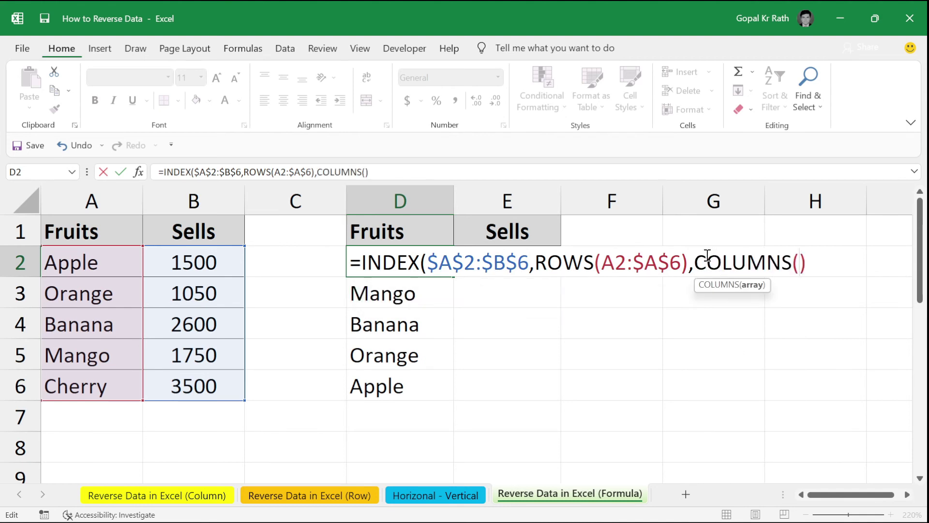
{"action": "left_click", "coordinate": [98, 262]}
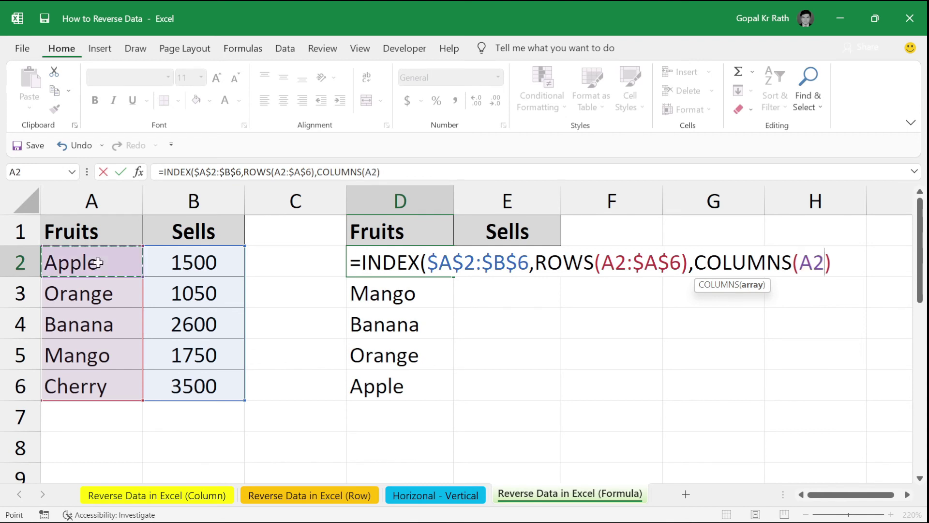
{"action": "key", "text": "F8"}
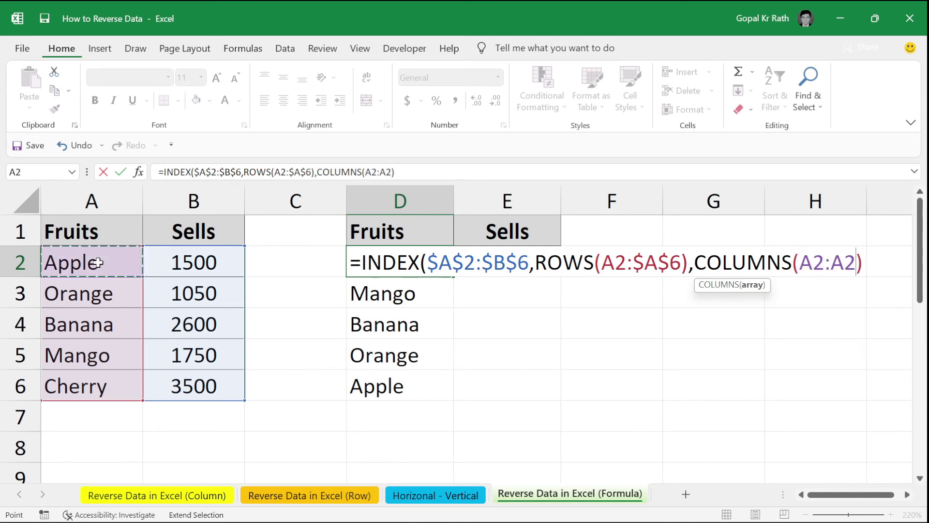
{"action": "left_click_drag", "start_coordinate": [816, 262], "coordinate": [855, 262]}
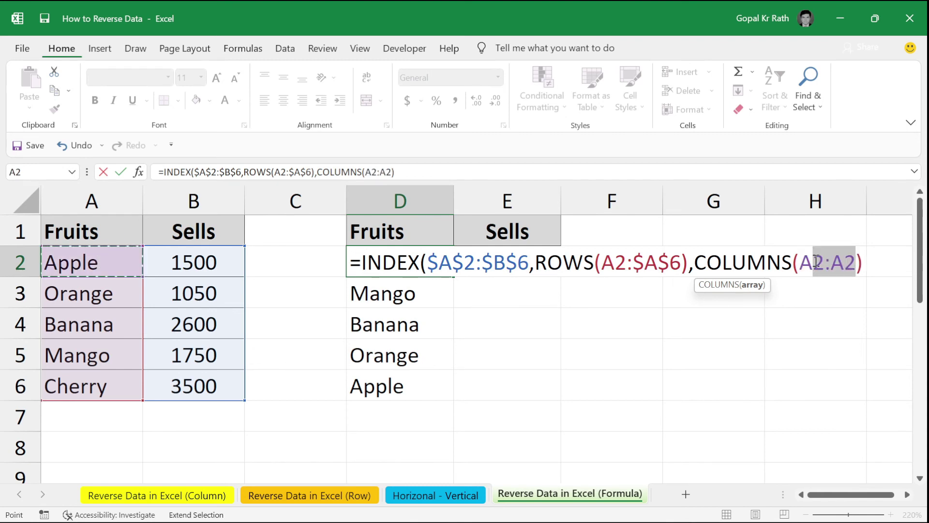
{"action": "left_click", "coordinate": [805, 263]}
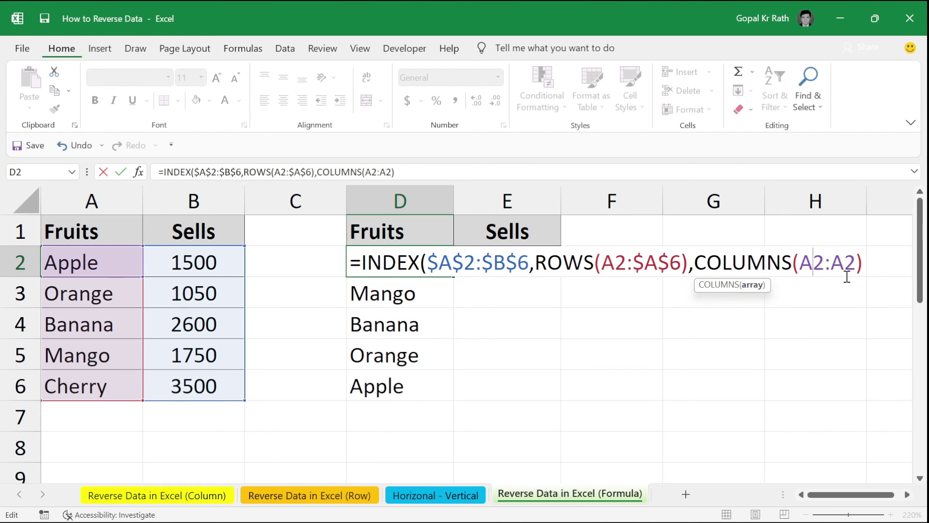
{"action": "key", "text": "F4"}
{"action": "left_click", "coordinate": [891, 260]}
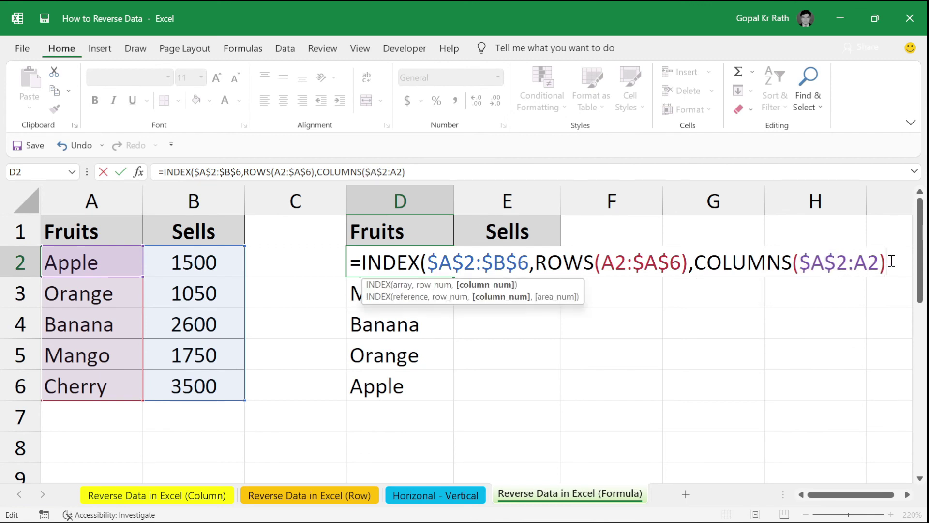
{"action": "type", "text": ")"}
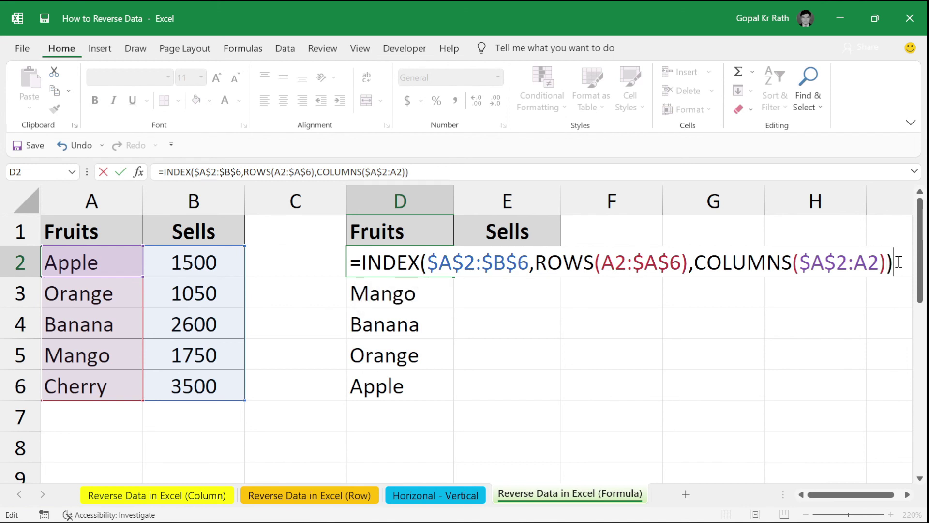
{"action": "key", "text": "Return"}
{"action": "left_click", "coordinate": [507, 262]}
{"action": "left_click_drag", "start_coordinate": [359, 264], "coordinate": [494, 264]}
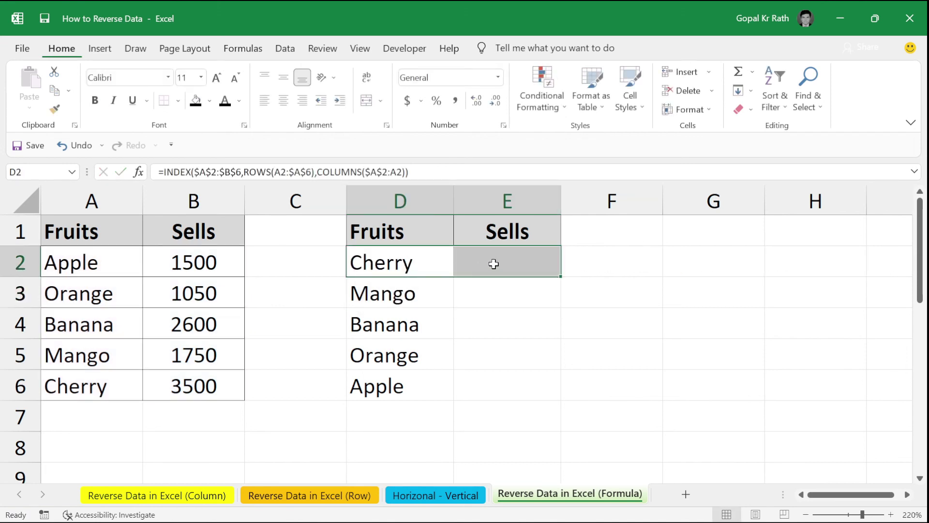
Step: Copy D2's formula right into E2, returning Cherry's 3500 sales
{"action": "key", "text": "ctrl+r"}
{"action": "left_click", "coordinate": [494, 264]}
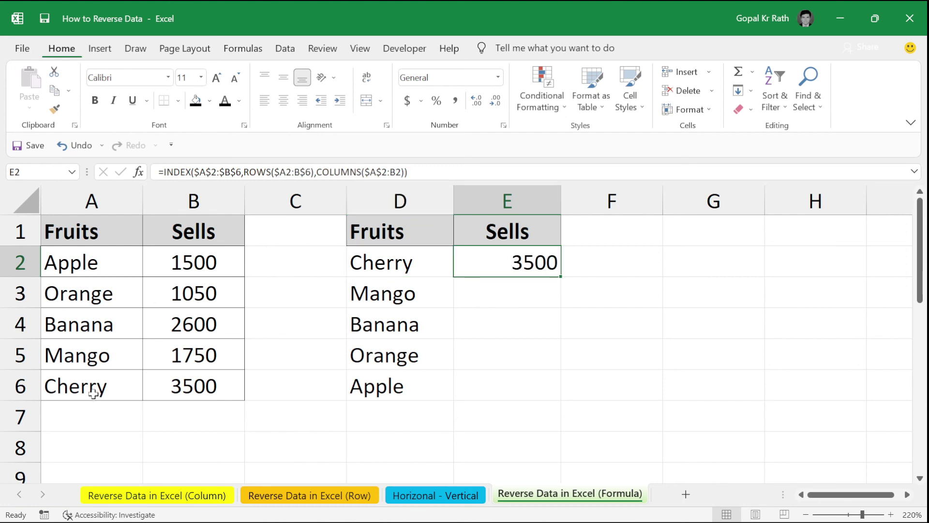
{"action": "left_click_drag", "start_coordinate": [93, 394], "coordinate": [194, 385]}
Step: Fill D2:E2 down to row 6 so the table runs Cherry 3500 to Apple 1500
{"action": "left_click", "coordinate": [383, 264]}
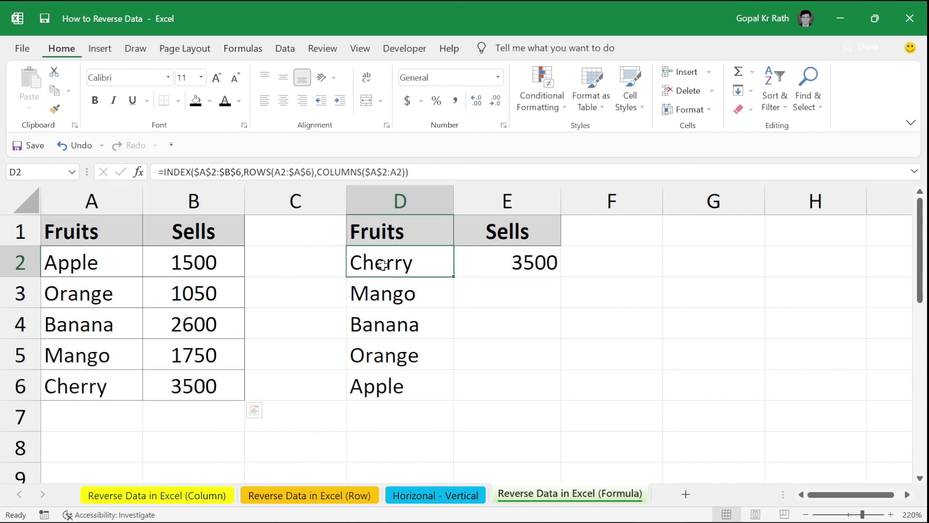
{"action": "left_click_drag", "start_coordinate": [383, 265], "coordinate": [503, 388]}
{"action": "left_click", "coordinate": [394, 271]}
{"action": "left_click_drag", "start_coordinate": [394, 271], "coordinate": [511, 381]}
{"action": "key", "text": "ctrl+d"}
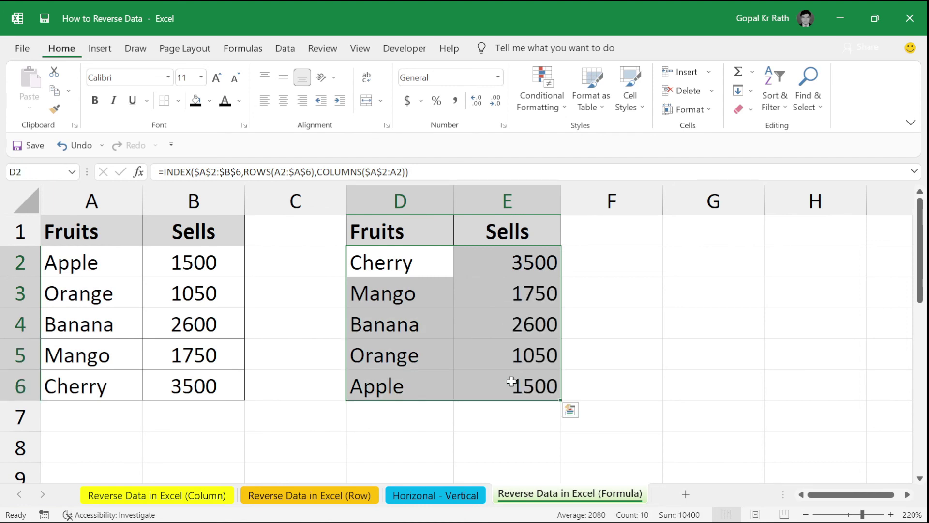
{"action": "left_click_drag", "start_coordinate": [372, 262], "coordinate": [511, 382]}
{"action": "left_click_drag", "start_coordinate": [77, 385], "coordinate": [193, 388]}
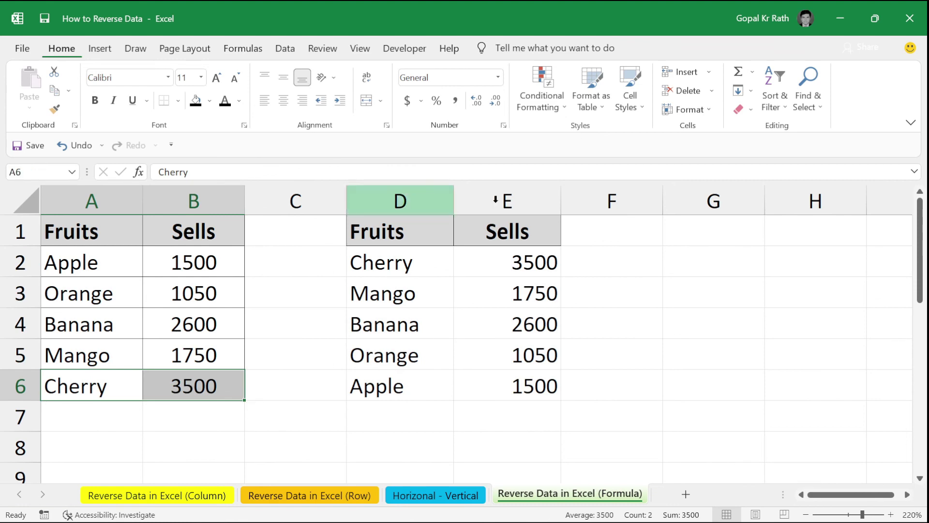